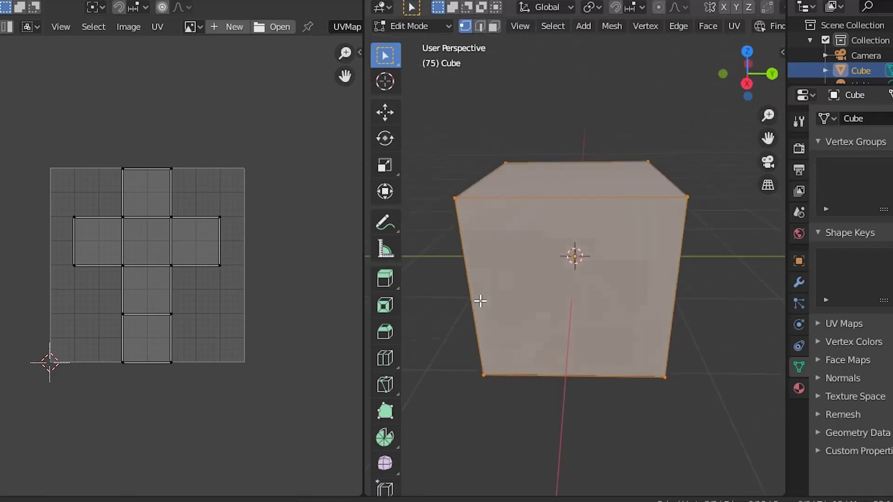
# Orbit the view slightly around the default cube while the 2.83 splash screen shows.
pyautogui.moveTo(480, 301); pyautogui.dragTo(496, 272, button='middle')
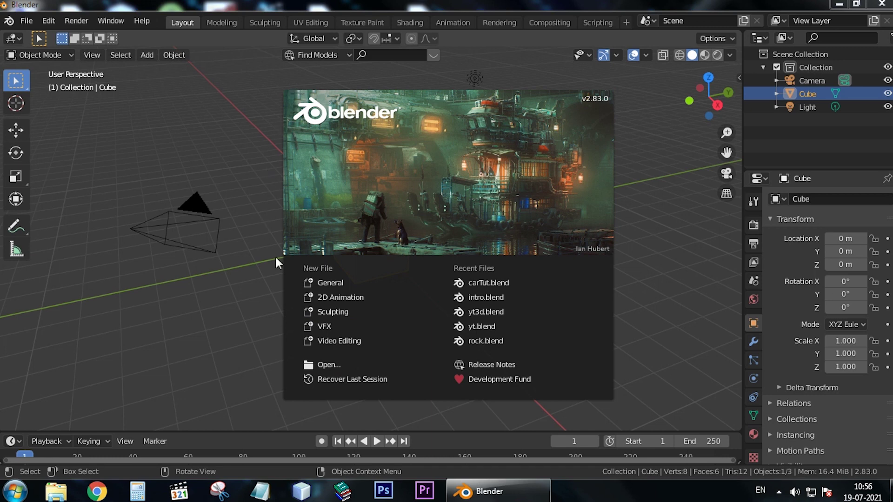
# Dismiss the splash screen, revealing the cube at 0 m location and 1.000 scale.
pyautogui.click(178, 192)
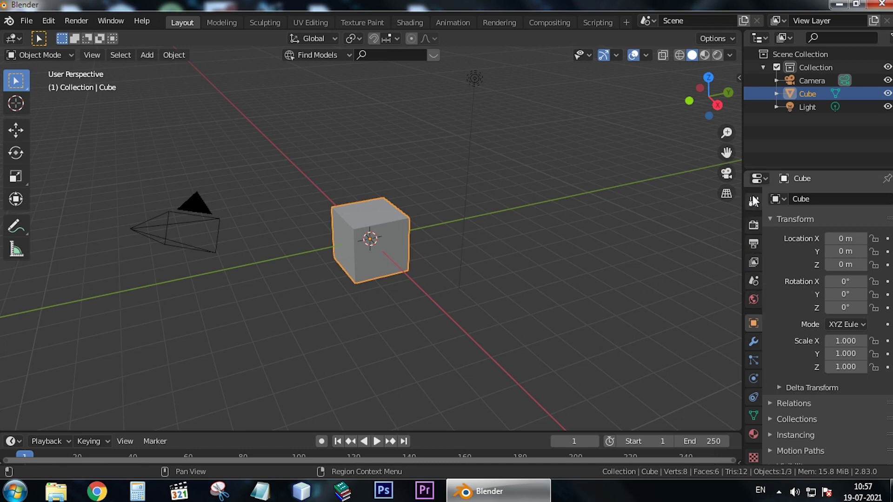
# Browse the Tool, Render, Output, mesh Object Data and View Layer properties, then return to Tool.
pyautogui.click(759, 209)
pyautogui.click(755, 226)
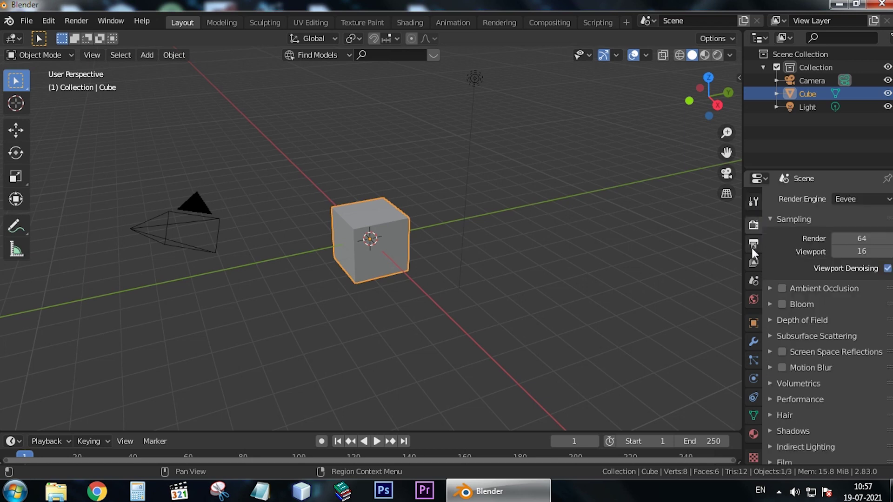
pyautogui.click(753, 245)
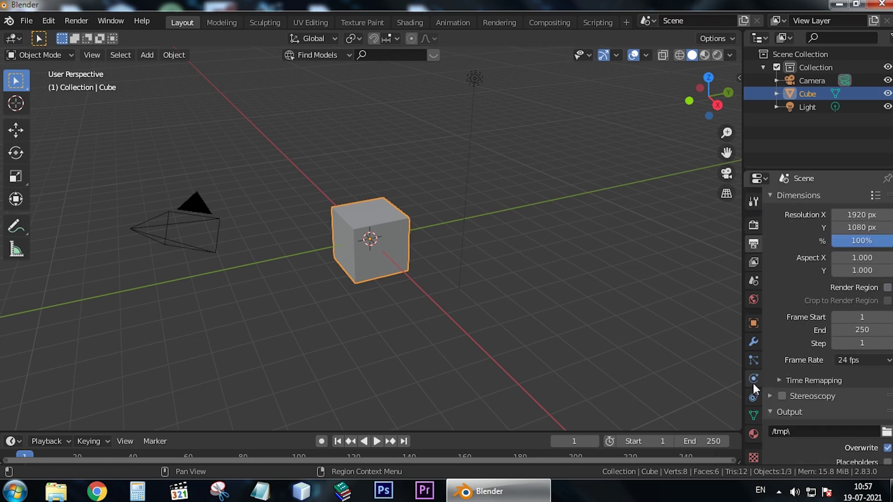
pyautogui.click(752, 415)
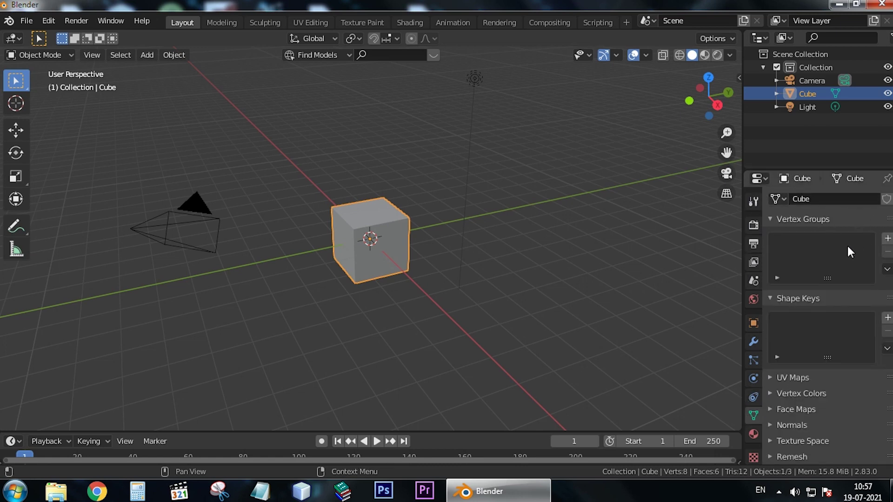
pyautogui.click(754, 262)
pyautogui.click(754, 243)
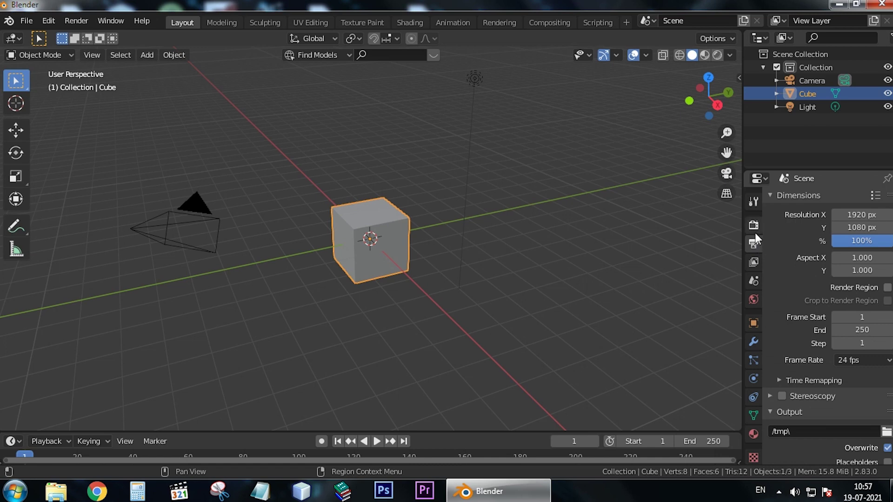
pyautogui.click(754, 226)
pyautogui.click(754, 201)
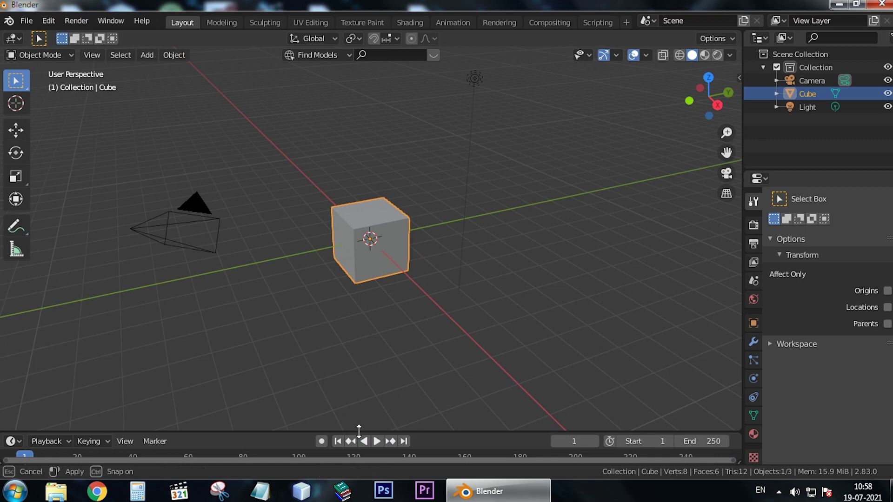
# Enlarge the timeline area, then test reverse and forward playback of the animation.
pyautogui.moveTo(358, 431); pyautogui.dragTo(356, 411)
pyautogui.click(321, 409)
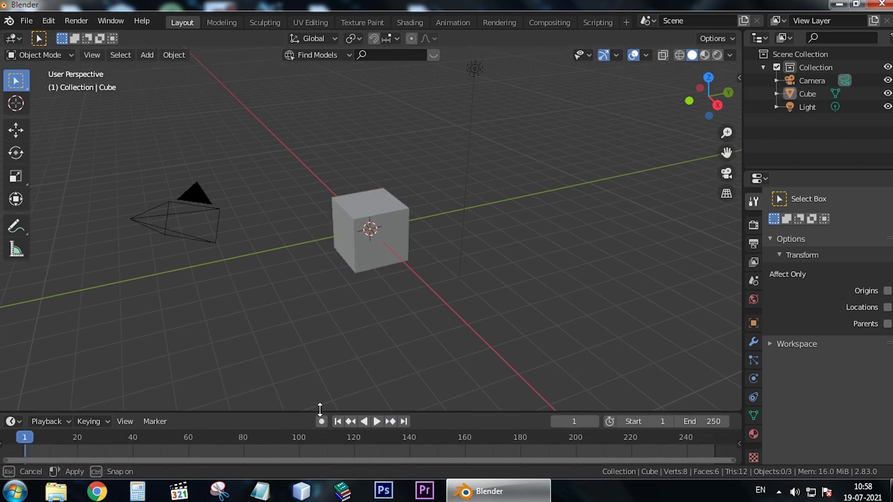
pyautogui.moveTo(318, 404); pyautogui.dragTo(318, 403)
pyautogui.click(364, 413)
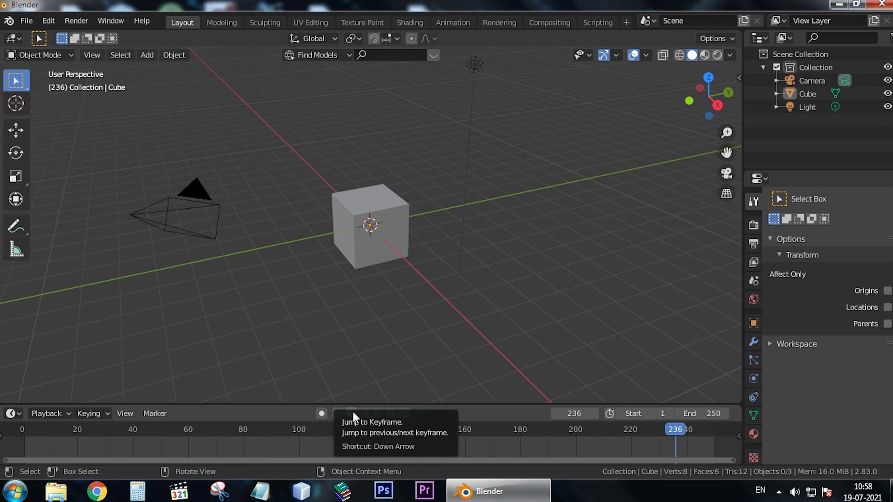
pyautogui.click(378, 415)
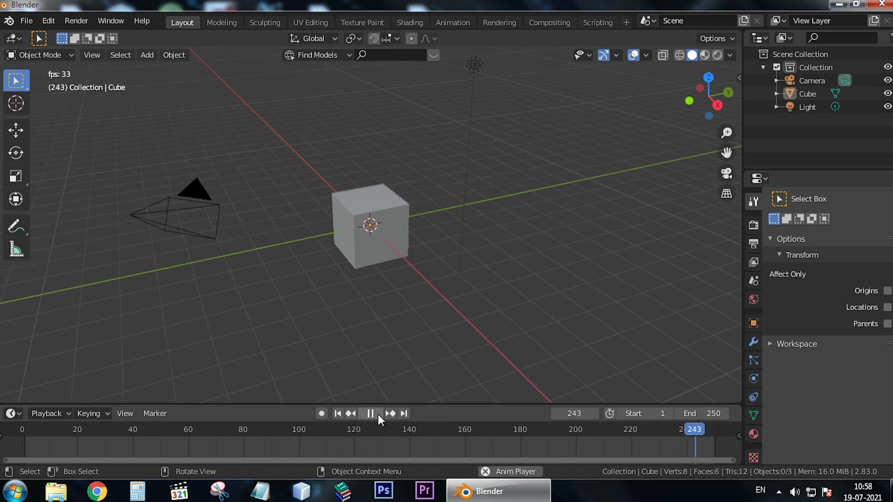
pyautogui.click(378, 414)
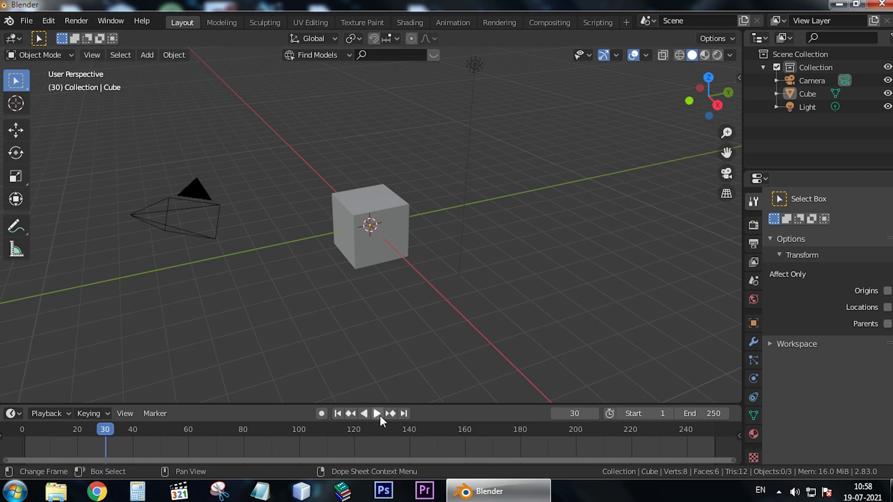
# Play in reverse to frame 8, then play and scrub the playhead, stopping at frame 75.
pyautogui.click(364, 415)
pyautogui.click(367, 413)
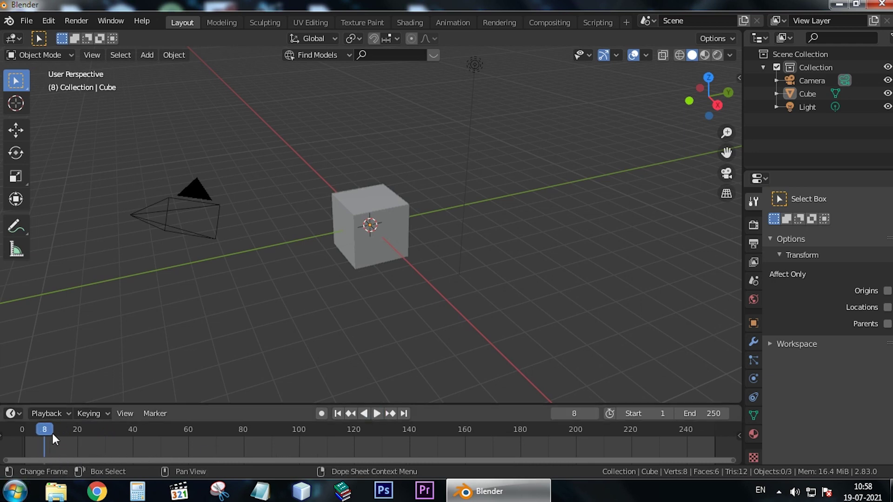
pyautogui.press('space')
pyautogui.moveTo(52, 431)
pyautogui.mouseDown()
pyautogui.moveTo(506, 427)
pyautogui.moveTo(229, 429)
pyautogui.mouseUp()
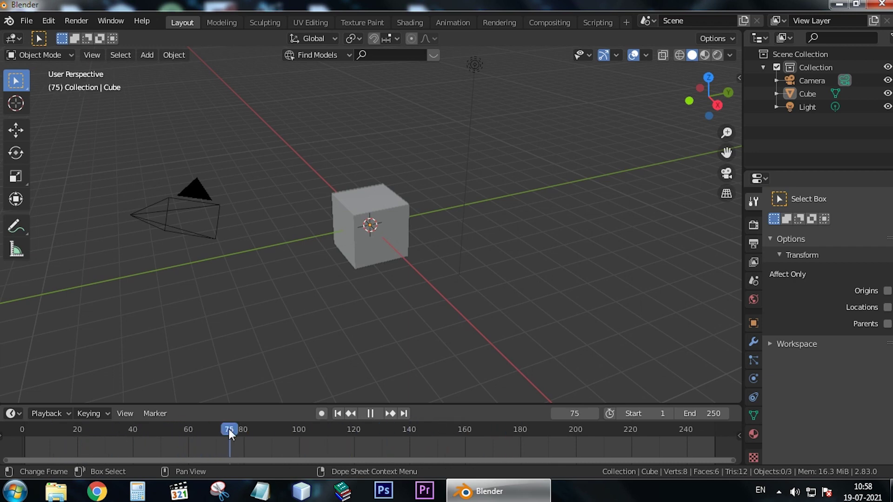
pyautogui.press('space')
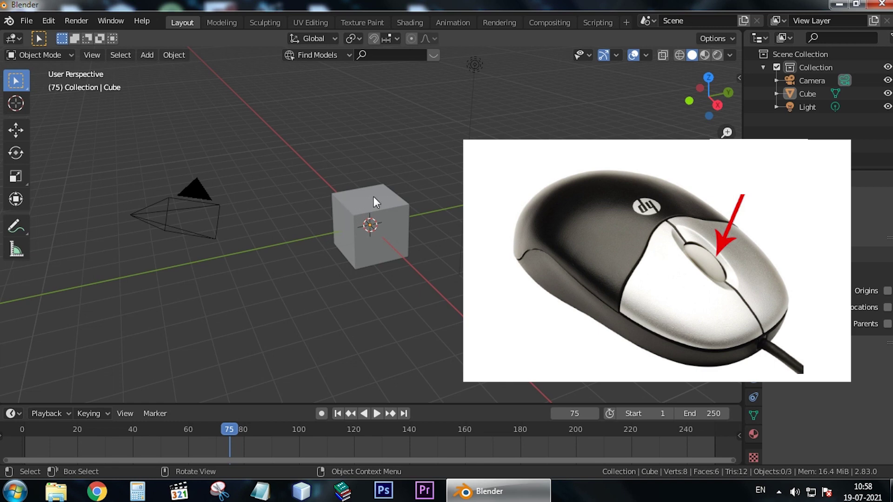
# Orbit and zoom the viewport to a level view showing the camera and light.
pyautogui.moveTo(389, 199)
pyautogui.mouseDown(button='middle')
pyautogui.moveTo(352, 138)
pyautogui.moveTo(461, 160)
pyautogui.moveTo(434, 209)
pyautogui.moveTo(295, 219)
pyautogui.moveTo(238, 172)
pyautogui.moveTo(139, 155)
pyautogui.moveTo(165, 197)
pyautogui.moveTo(293, 214)
pyautogui.moveTo(401, 189)
pyautogui.moveTo(399, 152)
pyautogui.moveTo(342, 251)
pyautogui.moveTo(376, 211)
pyautogui.moveTo(364, 233)
pyautogui.moveTo(281, 227)
pyautogui.moveTo(275, 201)
pyautogui.mouseUp(button='middle')
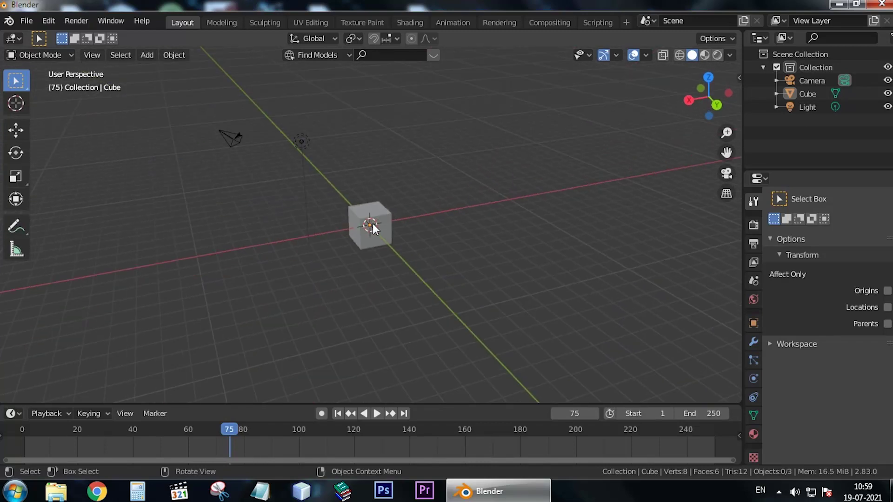
pyautogui.scroll(-2, 348, 221)
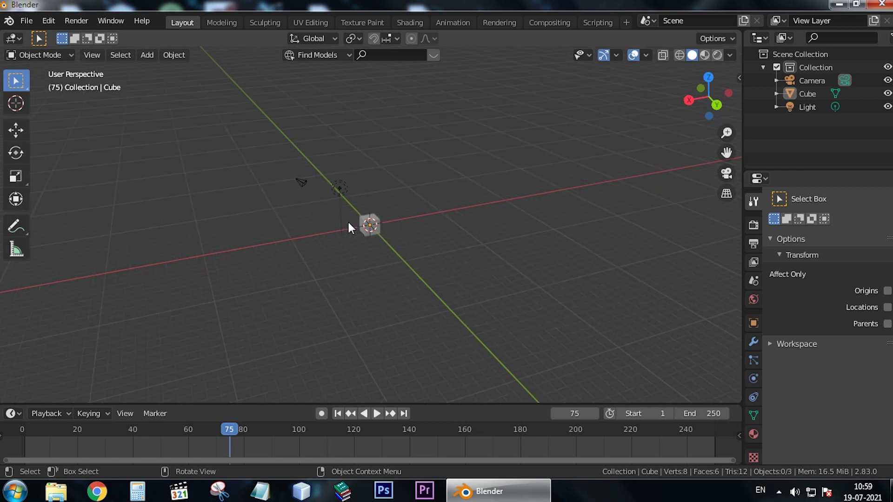
pyautogui.scroll(2, 348, 223)
pyautogui.scroll(4, 348, 222)
pyautogui.scroll(-4, 347, 222)
pyautogui.scroll(-3, 343, 230)
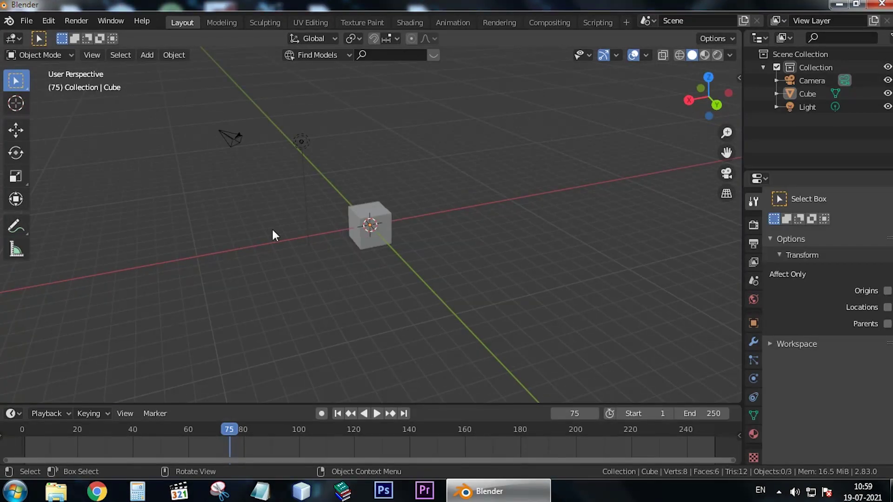
pyautogui.moveTo(273, 235)
pyautogui.mouseDown(button='middle')
pyautogui.moveTo(428, 193)
pyautogui.moveTo(371, 171)
pyautogui.moveTo(388, 237)
pyautogui.mouseUp(button='middle')
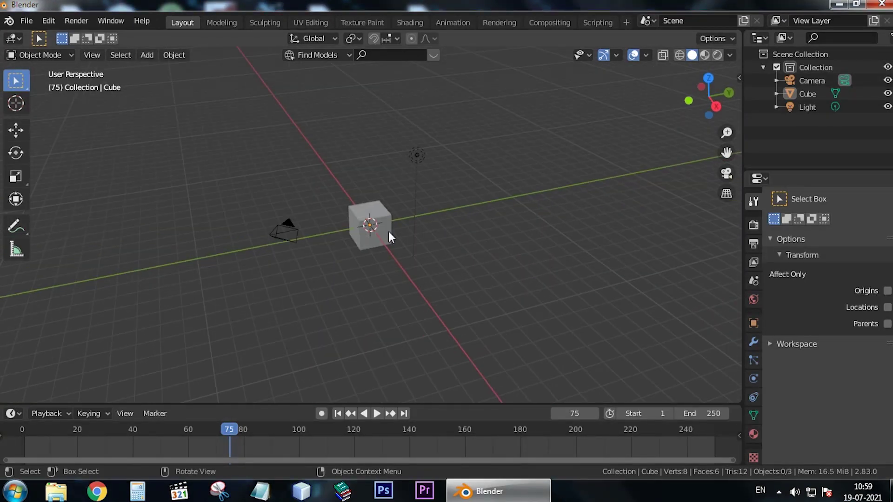
# Select the camera, cube and light in turn, ending with the cube selected.
pyautogui.click(292, 225)
pyautogui.click(368, 208)
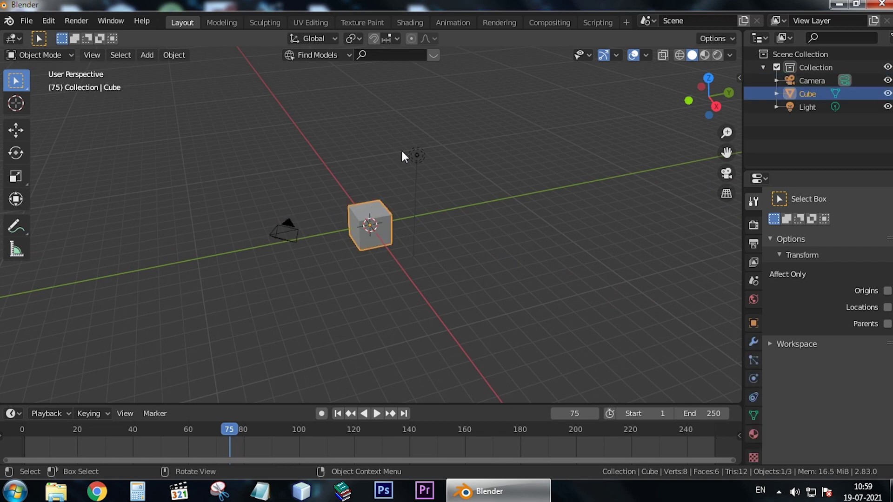
pyautogui.click(416, 156)
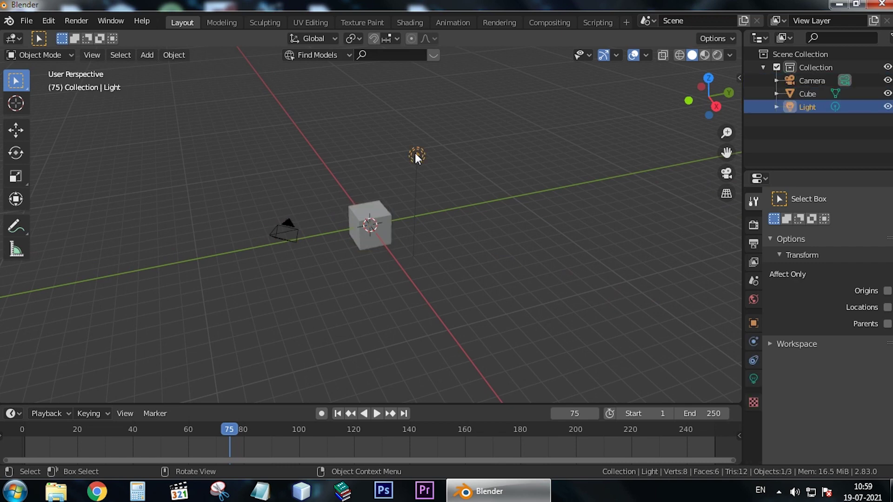
pyautogui.click(371, 222)
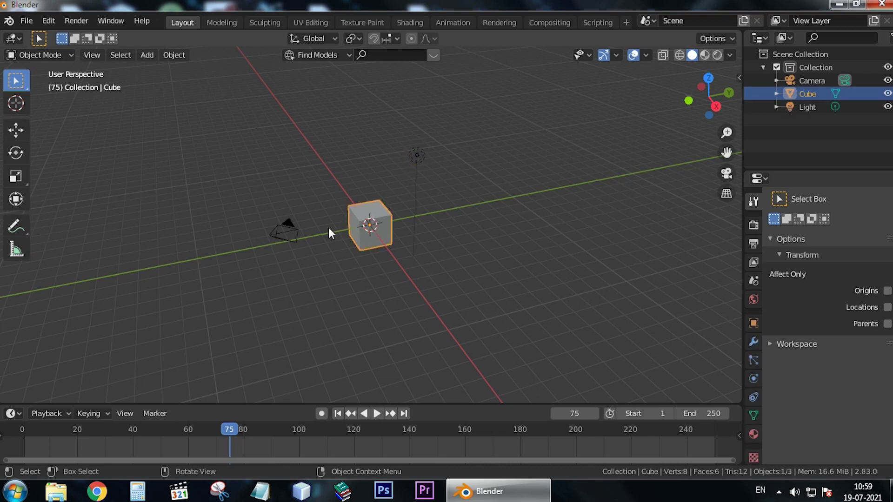
pyautogui.click(287, 229)
pyautogui.click(370, 219)
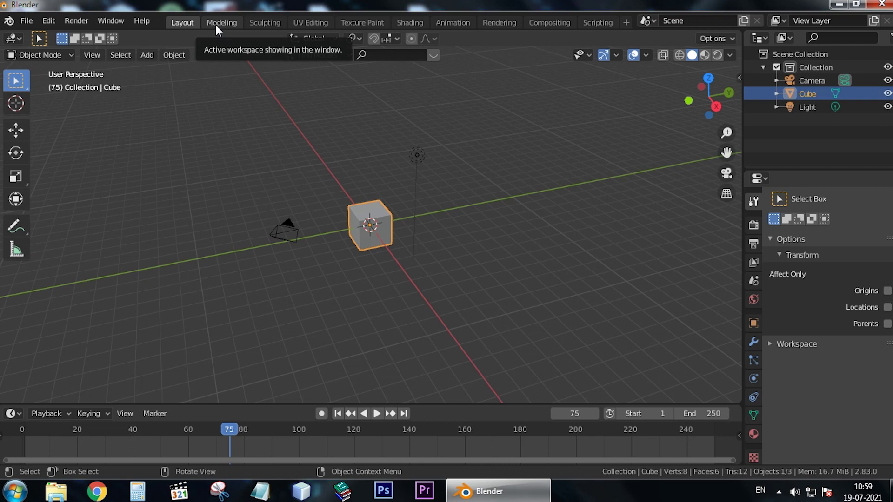
# Visit Modeling, then enter Sculpting with the Draw brush at 50 px radius and 0.500 strength.
pyautogui.click(231, 24)
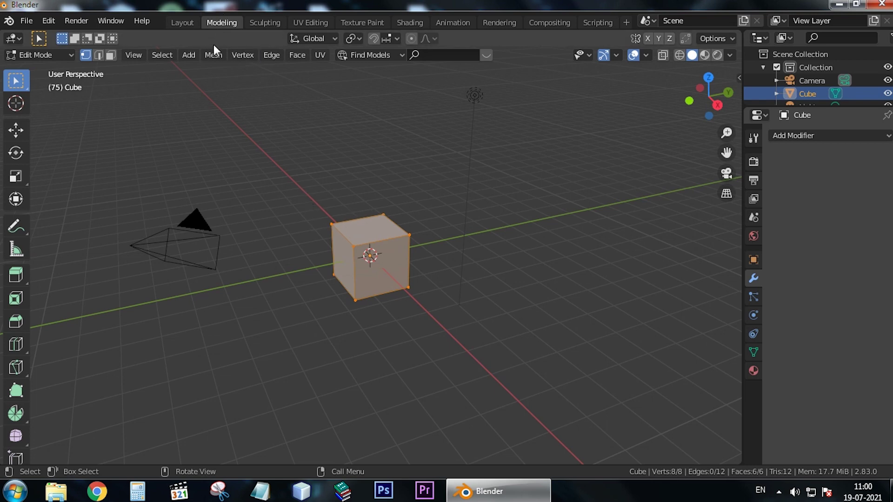
pyautogui.click(258, 23)
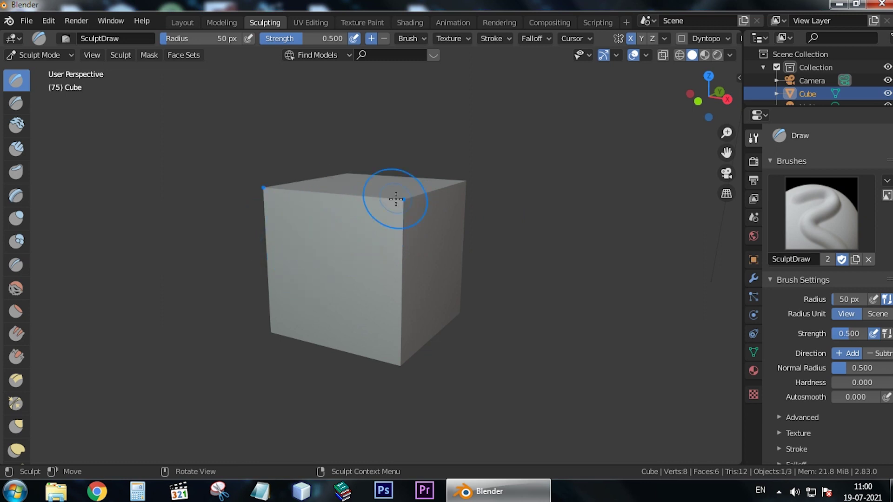
# Inspect the cube in UV Editing with orbit and zoom, then switch to Texture Paint.
pyautogui.click(303, 24)
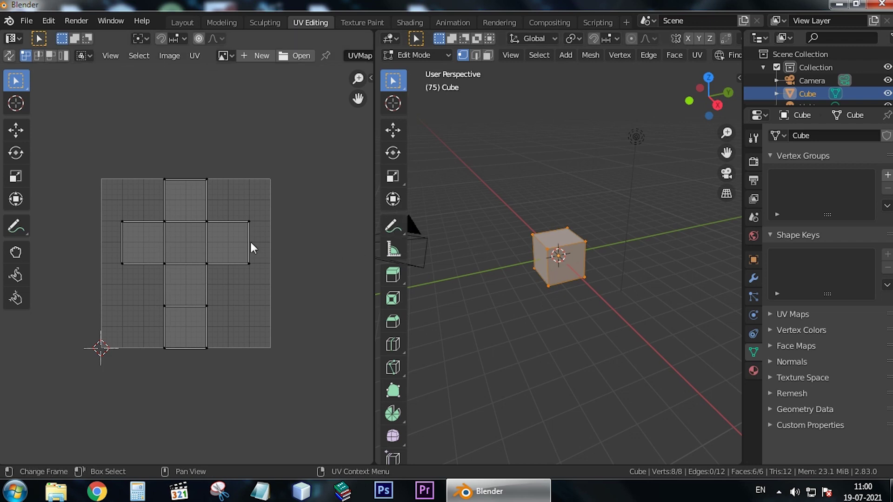
pyautogui.moveTo(543, 261)
pyautogui.mouseDown(button='middle')
pyautogui.moveTo(473, 178)
pyautogui.moveTo(534, 183)
pyautogui.mouseUp(button='middle')
pyautogui.scroll(4, 680, 321)
pyautogui.scroll(2, 619, 305)
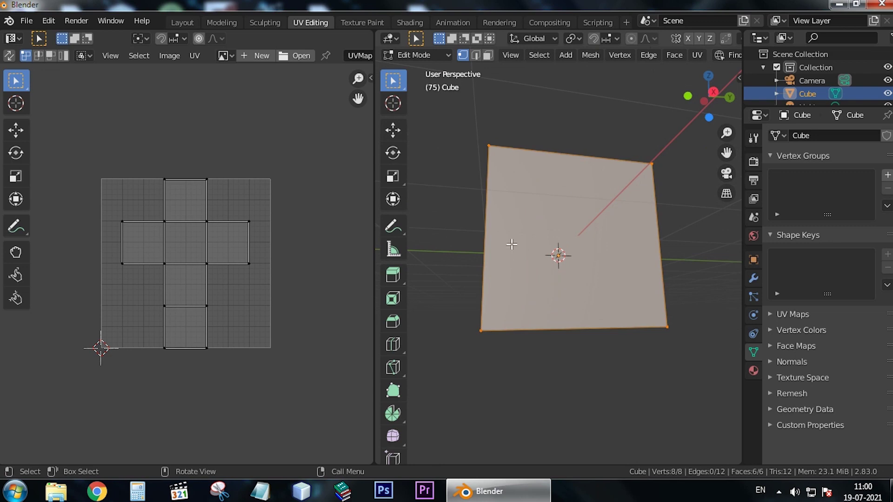
pyautogui.moveTo(511, 244)
pyautogui.mouseDown(button='middle')
pyautogui.moveTo(498, 271)
pyautogui.moveTo(489, 270)
pyautogui.mouseUp(button='middle')
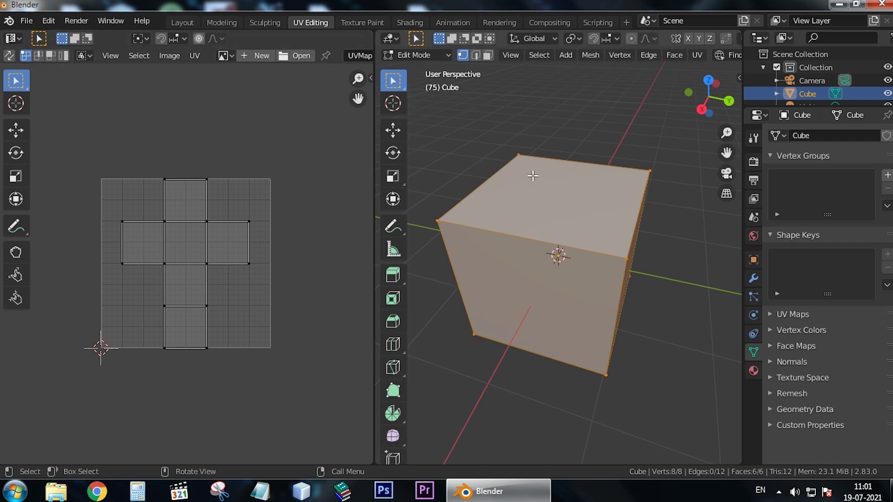
pyautogui.click(364, 23)
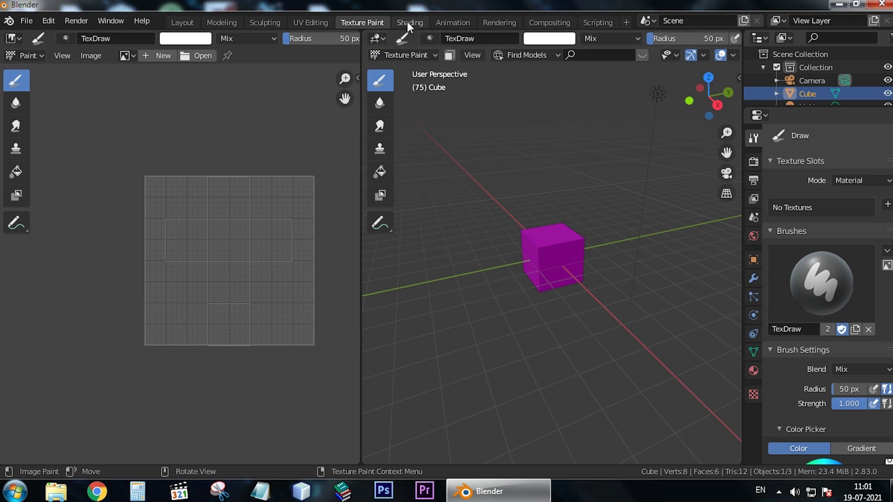
# Reach Shading with Ctrl+PageDown, orbit the cube, then switch to the Animation workspace.
pyautogui.hotkey('ctrl', 'pagedown')
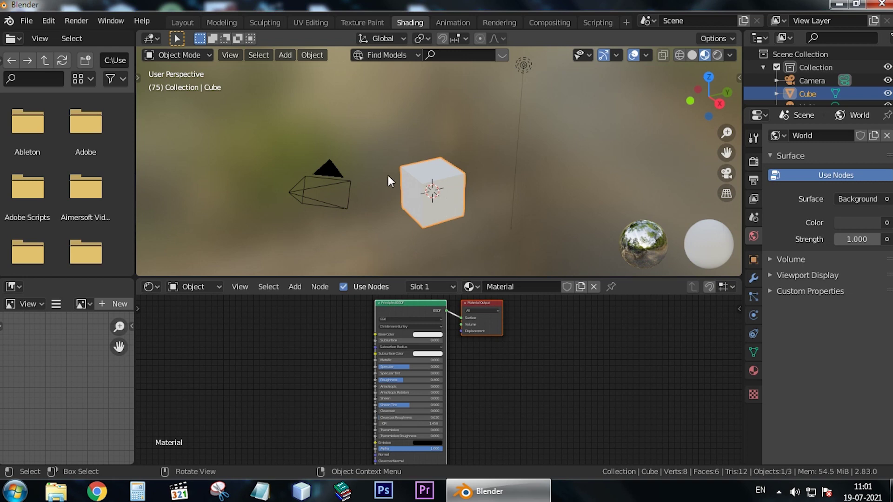
pyautogui.moveTo(423, 183); pyautogui.dragTo(387, 197, button='middle')
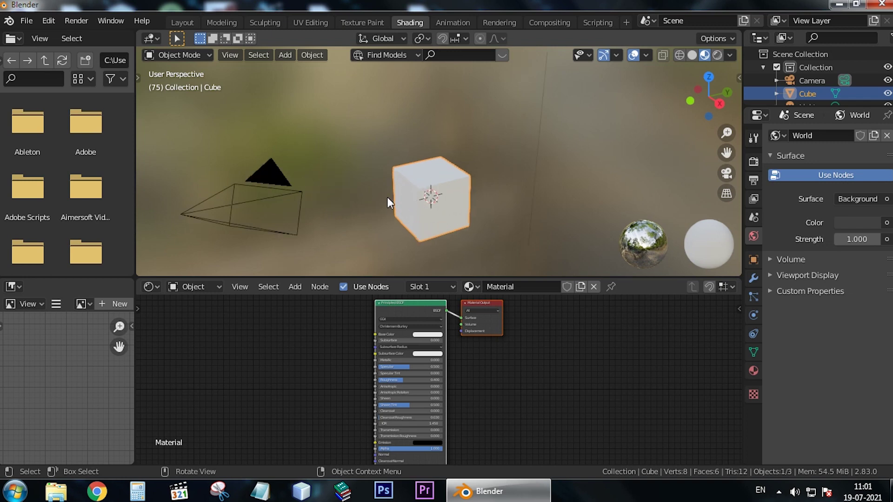
pyautogui.click(454, 23)
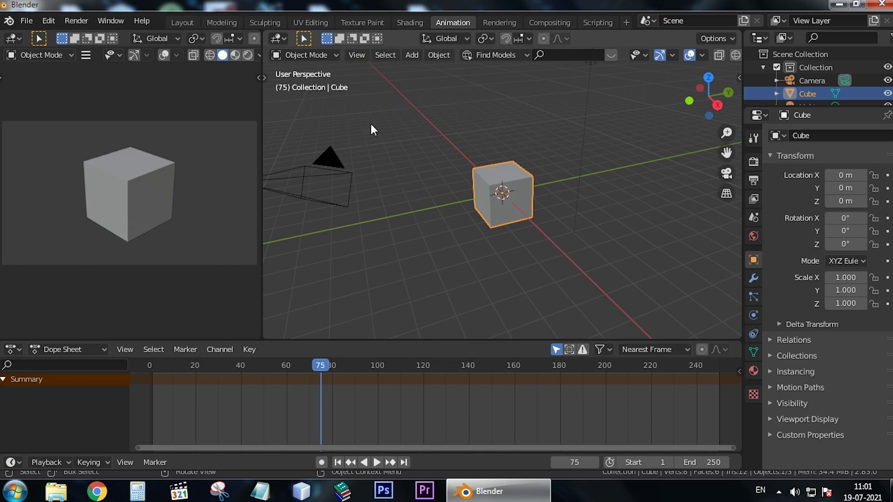
# Switch to Rendering, showing an empty Render Result and Eevee settings with 64 samples.
pyautogui.click(500, 22)
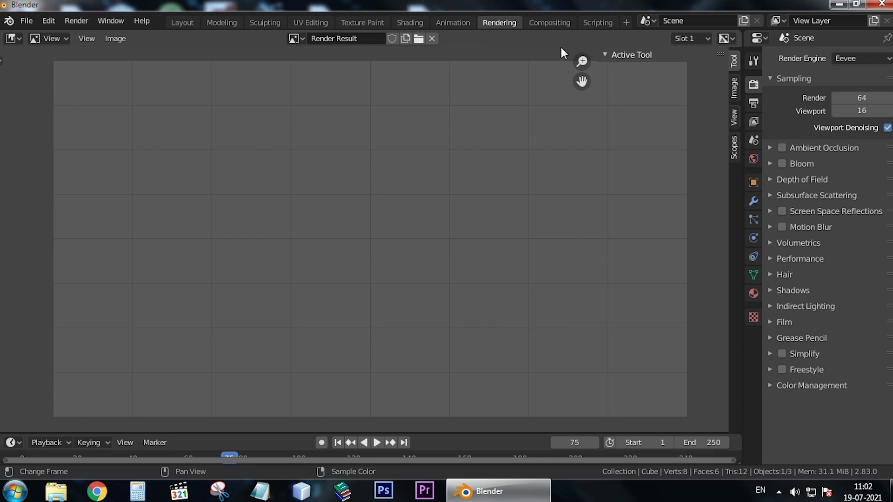
# Switch to Compositing, showing an empty node editor above the Dope Sheet at frame 75.
pyautogui.click(561, 22)
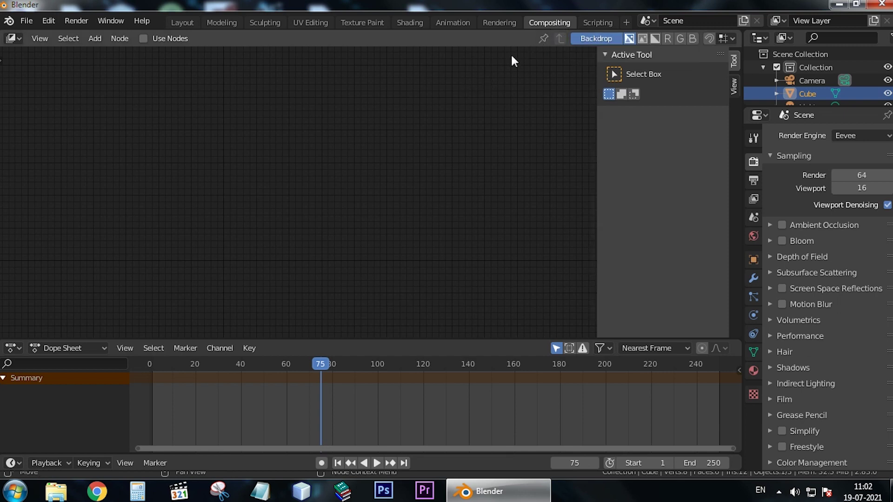
# Switch to the Scripting workspace and glance at the Add Workspace template list.
pyautogui.click(590, 23)
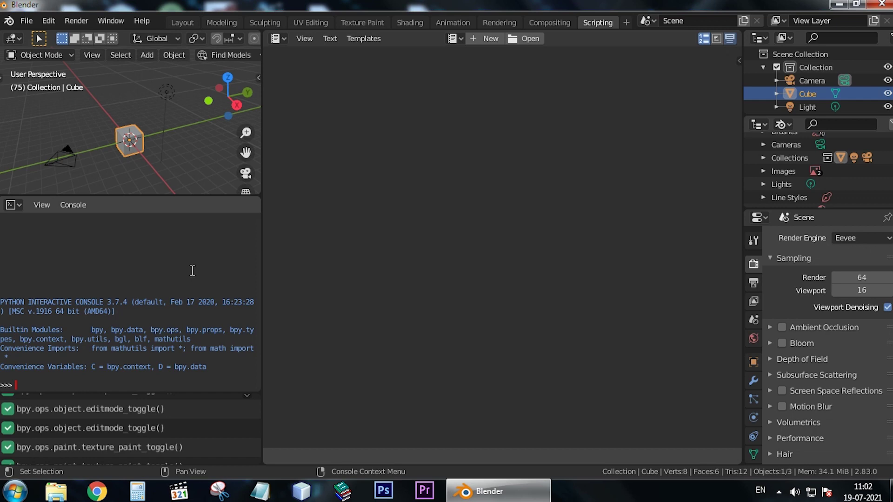
pyautogui.click(626, 23)
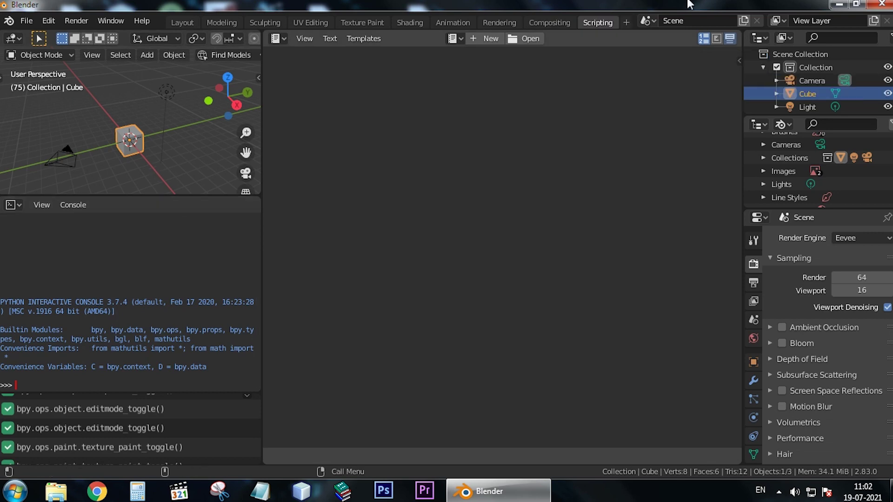
# Browse Add Workspace > General, then the File, Edit and Window menus, ending on Edit.
pyautogui.click(626, 22)
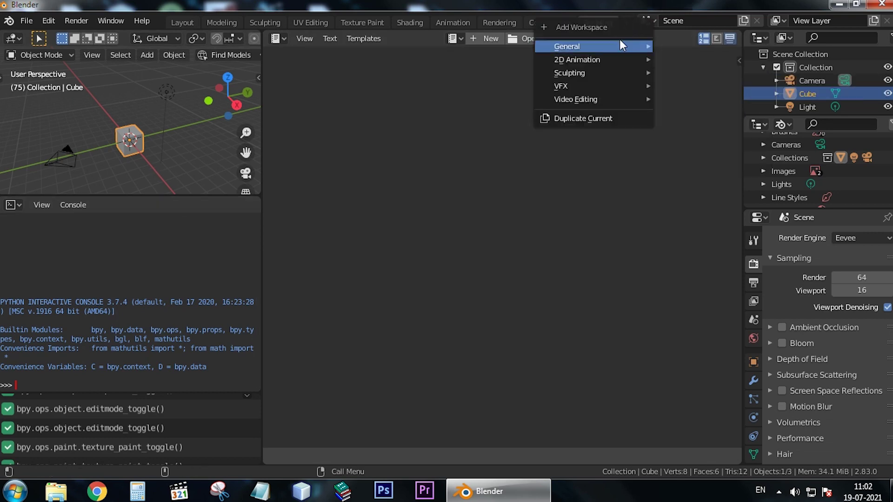
pyautogui.moveTo(567, 46)
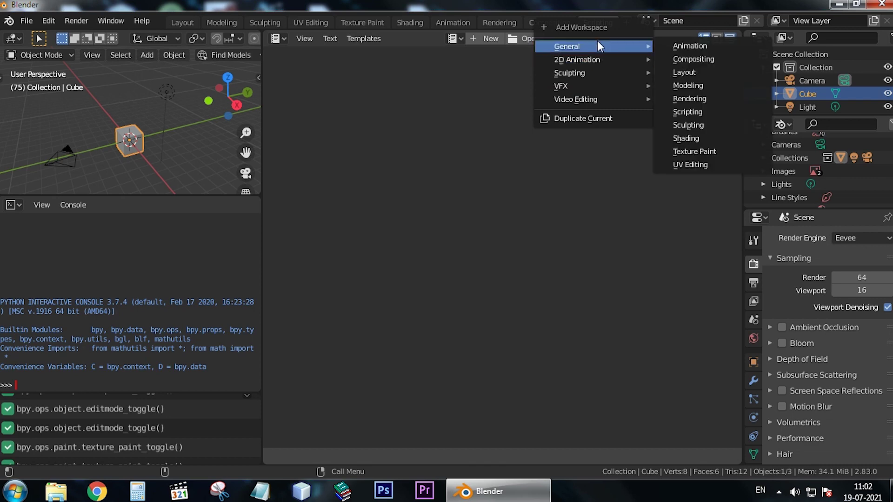
pyautogui.click(26, 21)
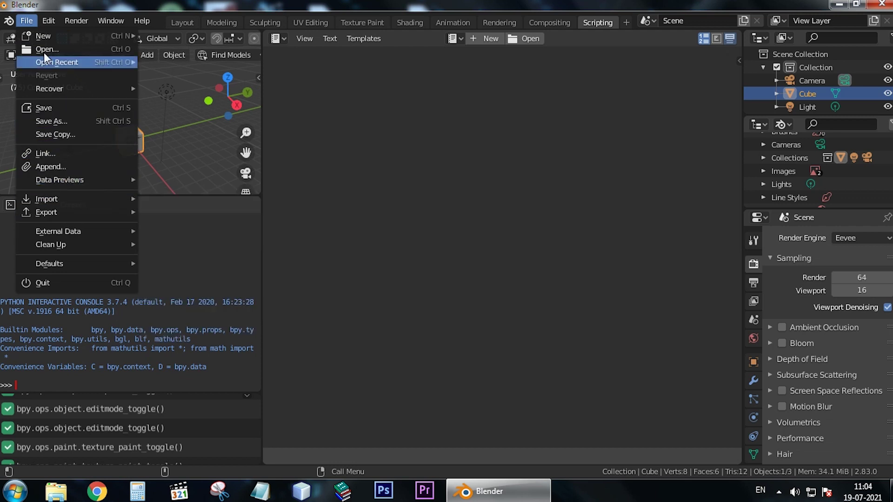
pyautogui.moveTo(48, 21)
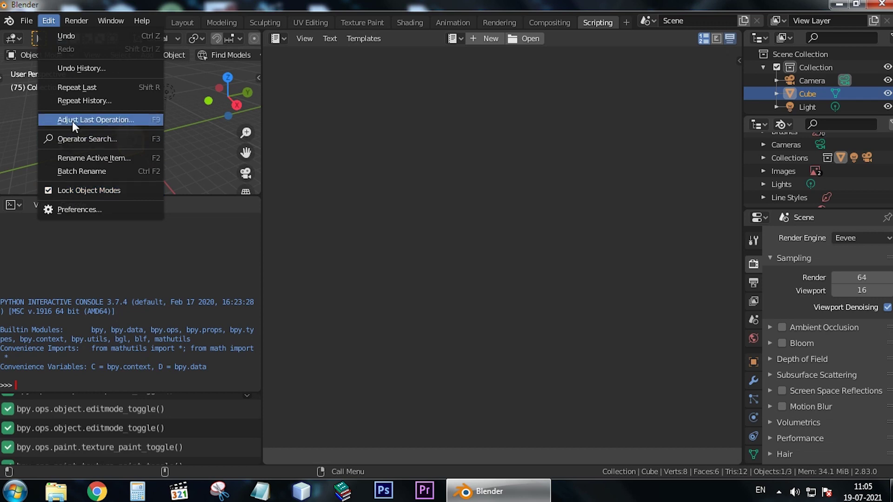
# Open Preferences and page through Interface, Themes, Editing, Input, Keymap, System and File Paths.
pyautogui.click(55, 211)
pyautogui.click(58, 74)
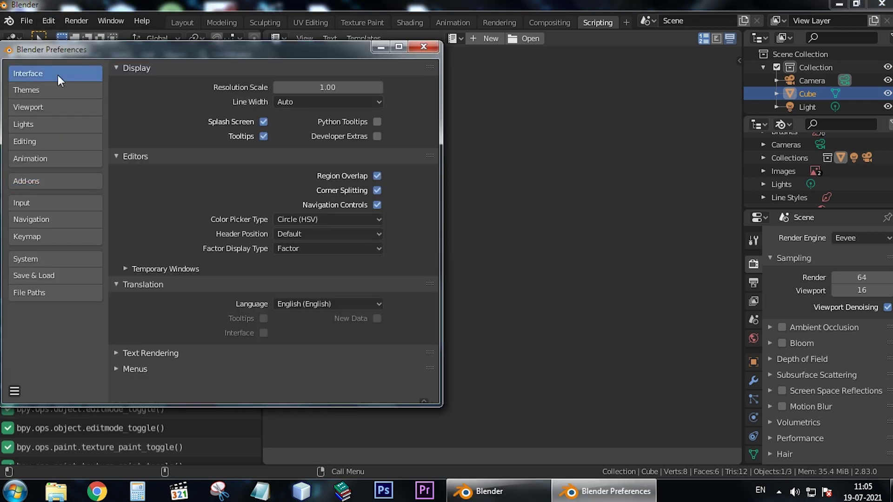
pyautogui.click(53, 90)
pyautogui.click(55, 141)
pyautogui.click(61, 204)
pyautogui.click(52, 236)
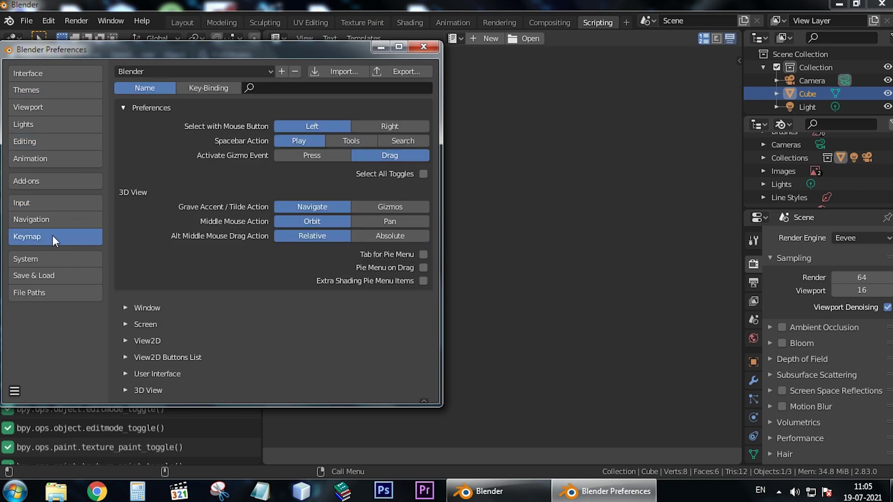
pyautogui.click(46, 260)
pyautogui.click(42, 289)
# Revisit the Interface, Themes, Viewport and Lights preferences, then close the Preferences window.
pyautogui.click(46, 76)
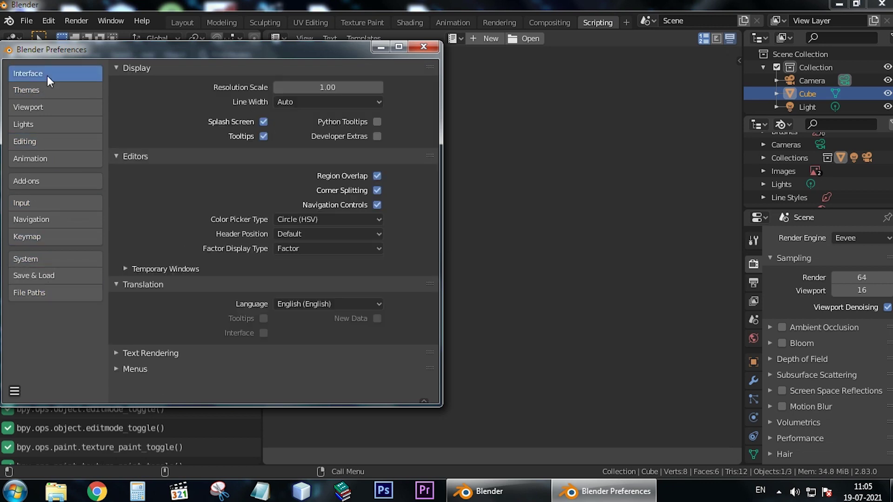
pyautogui.click(46, 95)
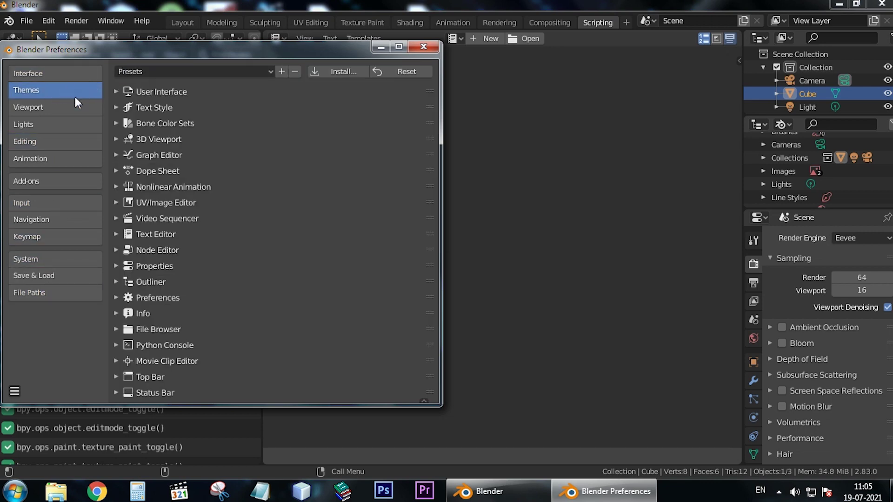
pyautogui.click(66, 107)
pyautogui.click(51, 123)
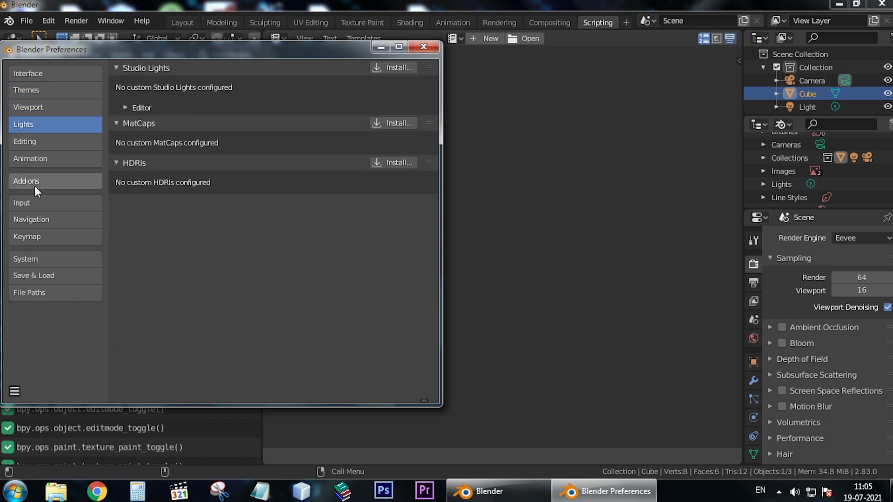
pyautogui.click(418, 47)
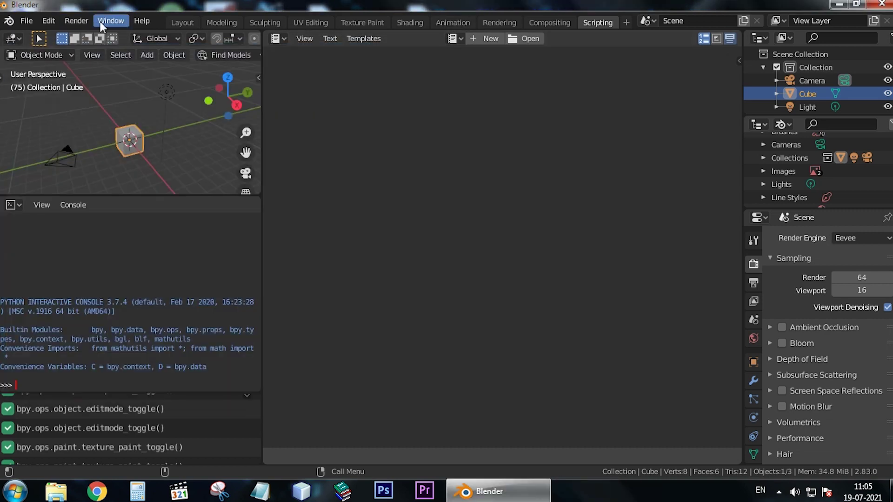
# Look over the Render, Window and Help menus, then deselect everything in the viewport.
pyautogui.click(83, 21)
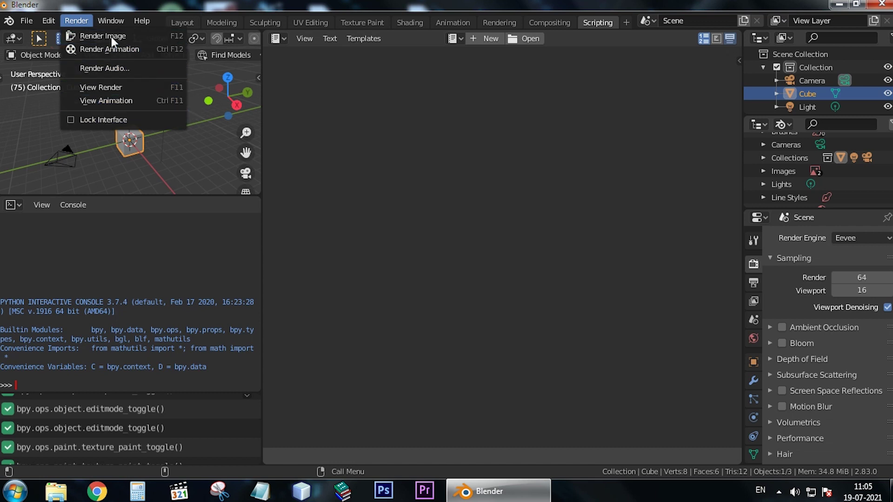
pyautogui.click(107, 21)
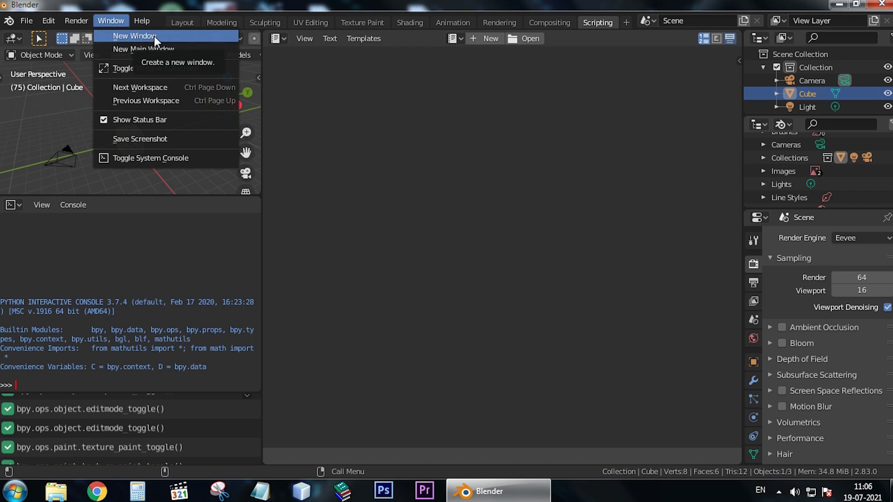
pyautogui.press('Escape')
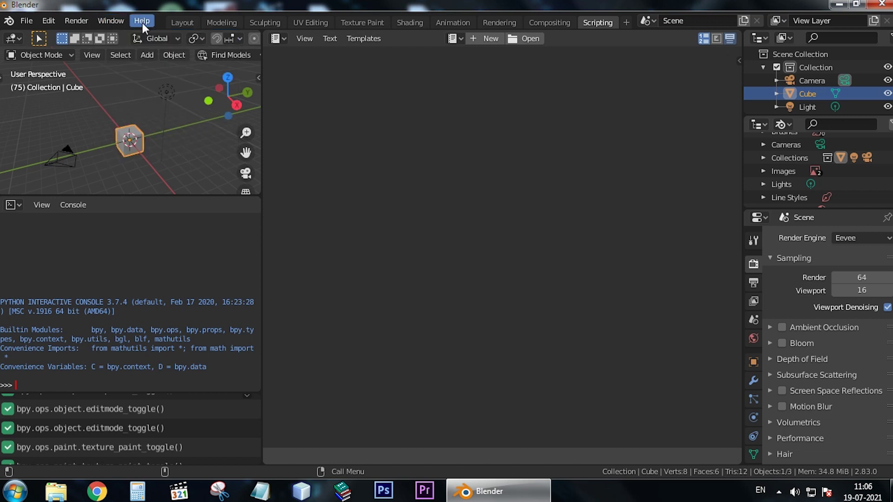
pyautogui.click(142, 24)
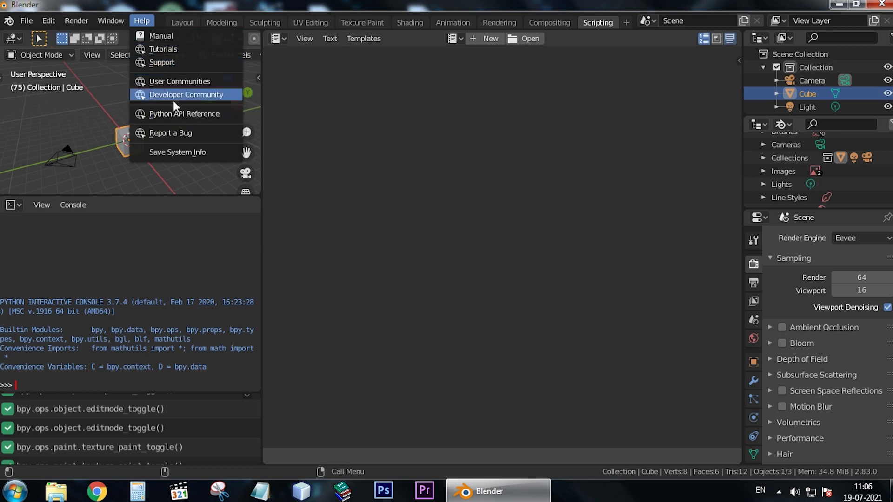
pyautogui.click(93, 160)
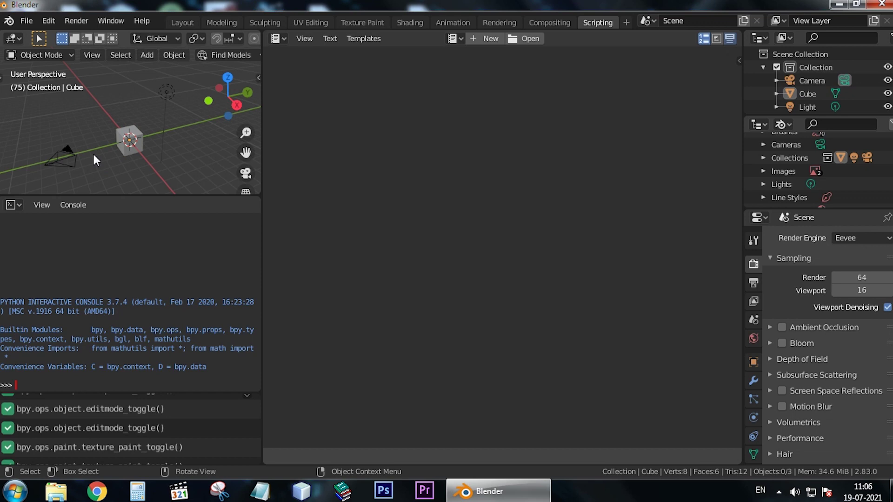
# Return to Layout, widen the properties area, and view the Render and Output tabs.
pyautogui.click(182, 23)
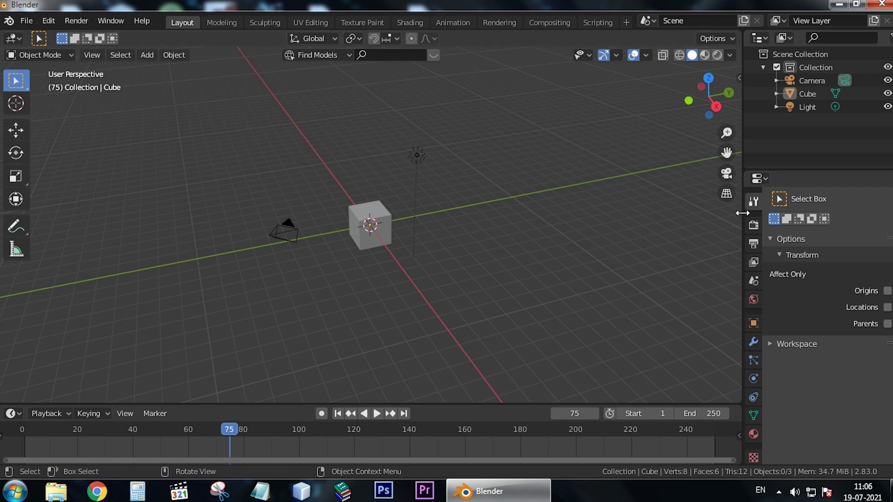
pyautogui.moveTo(742, 213); pyautogui.dragTo(608, 212)
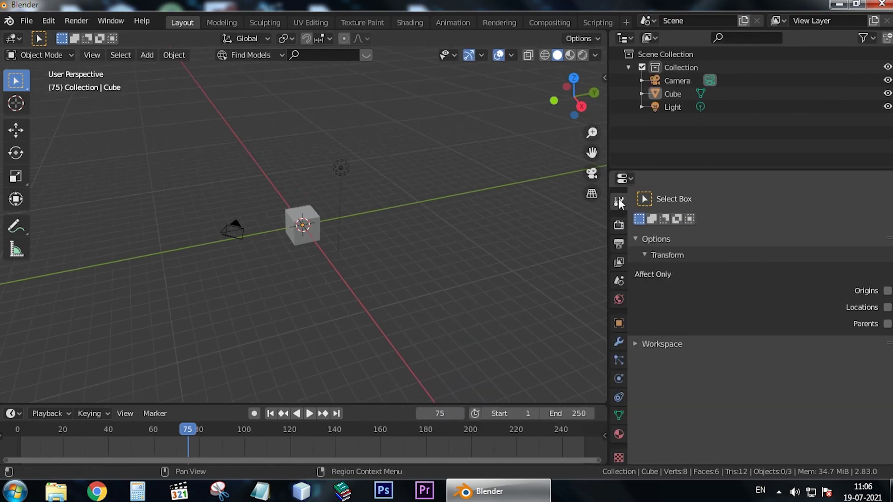
pyautogui.click(618, 226)
pyautogui.click(613, 244)
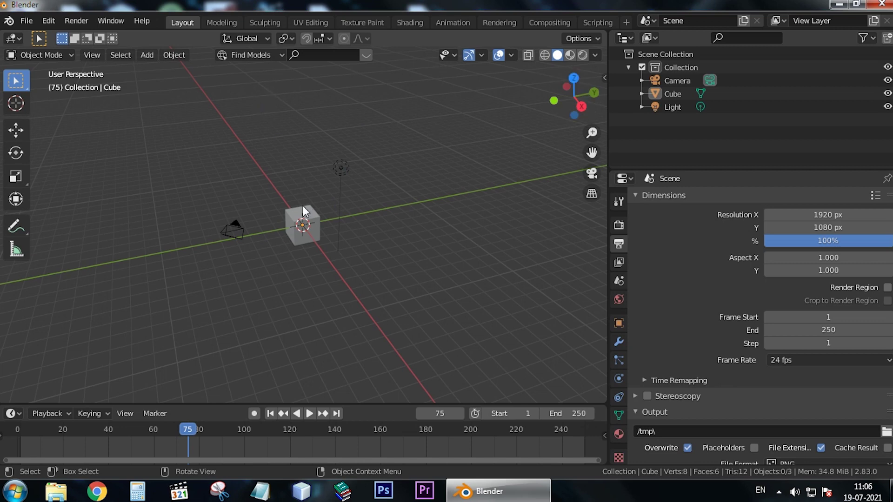
# Scroll through the output settings, then show the active Select Box tool's settings.
pyautogui.scroll(5, 303, 209)
pyautogui.scroll(5, 302, 211)
pyautogui.scroll(-1, 301, 212)
pyautogui.scroll(-3, 301, 212)
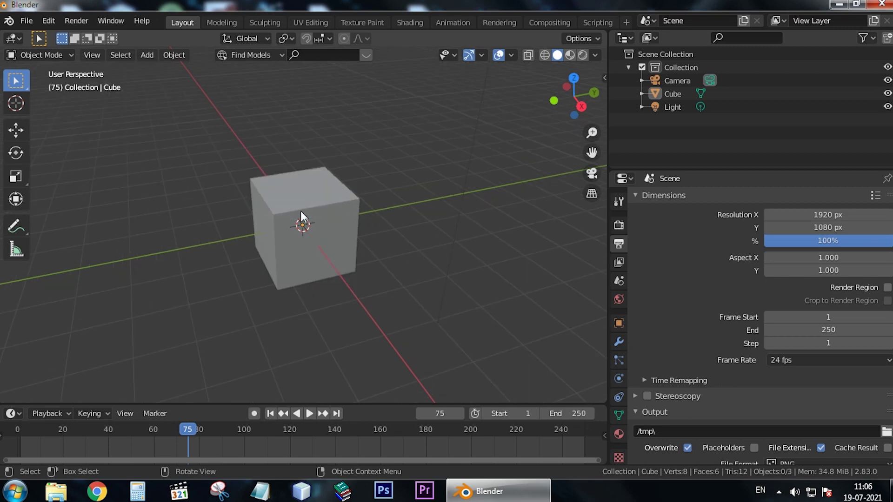
pyautogui.scroll(-3, 302, 212)
pyautogui.click(619, 201)
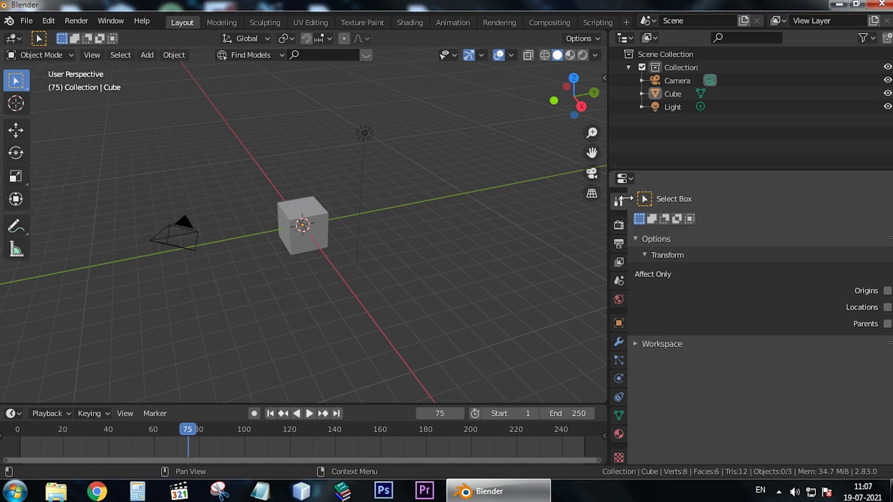
# Explore Eevee render panels: Sampling, Ambient Occlusion, Shadows and Depth of Field.
pyautogui.click(619, 225)
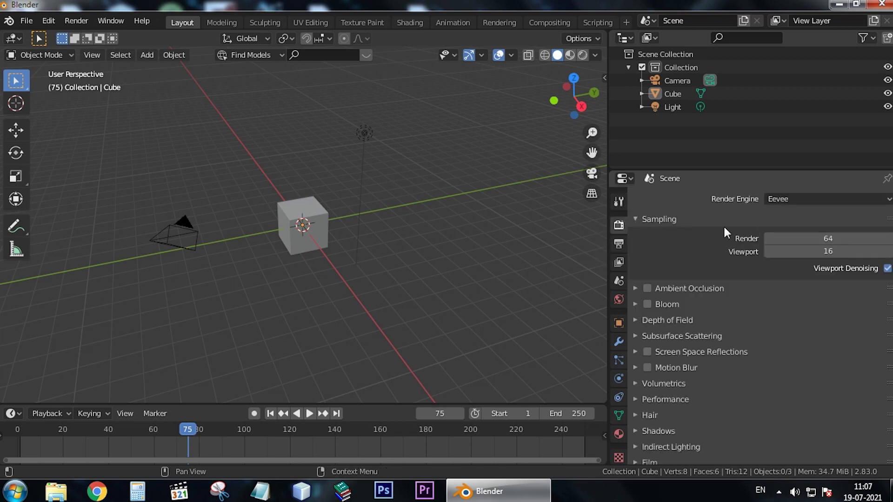
pyautogui.click(645, 218)
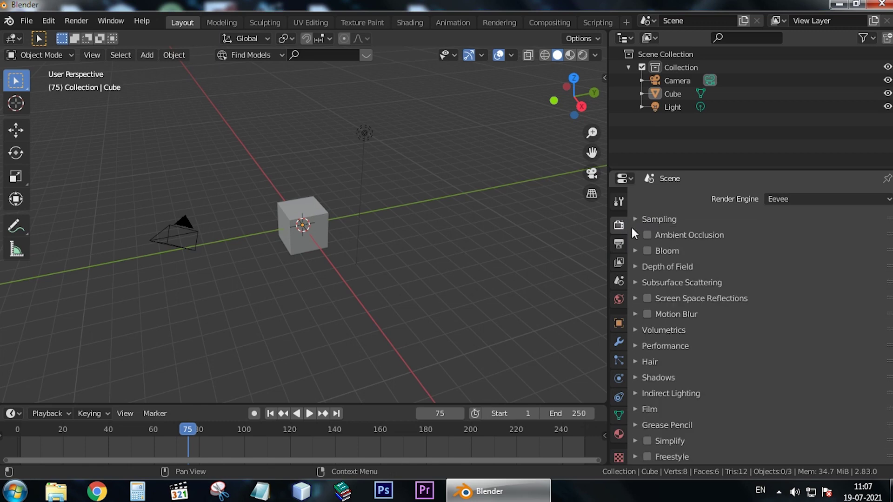
pyautogui.click(634, 237)
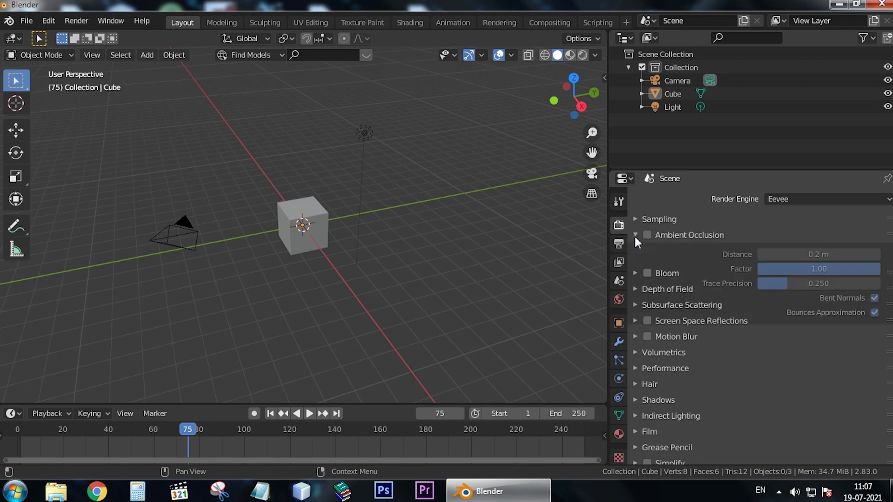
pyautogui.click(635, 235)
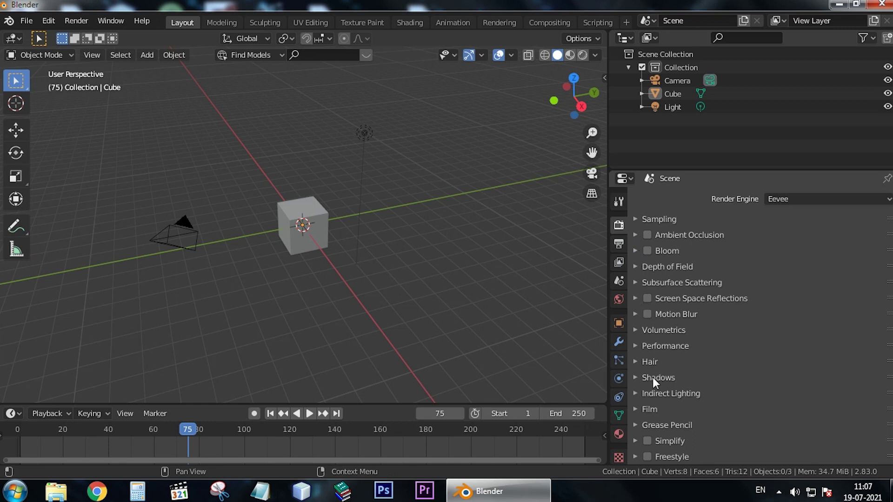
pyautogui.click(633, 376)
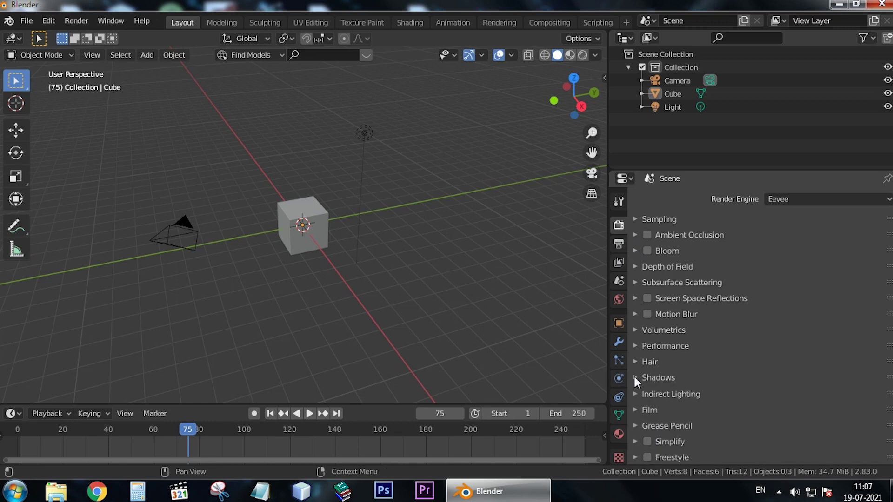
pyautogui.scroll(-1, 636, 376)
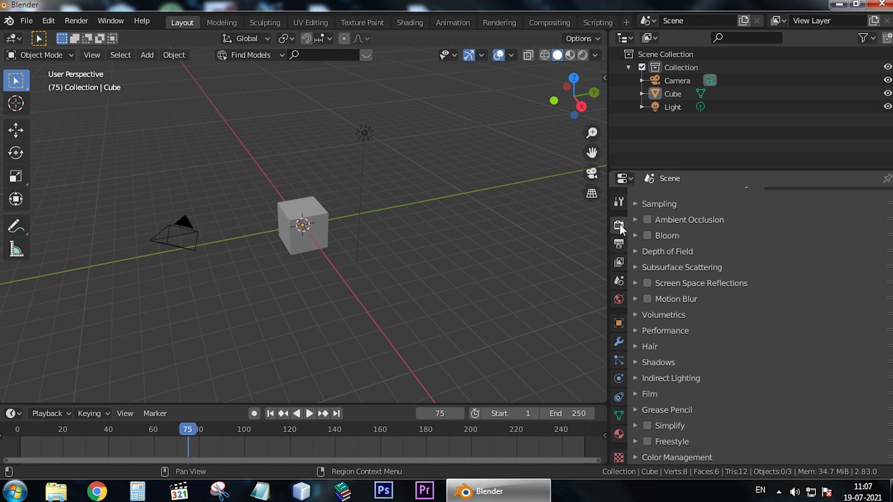
pyautogui.click(637, 251)
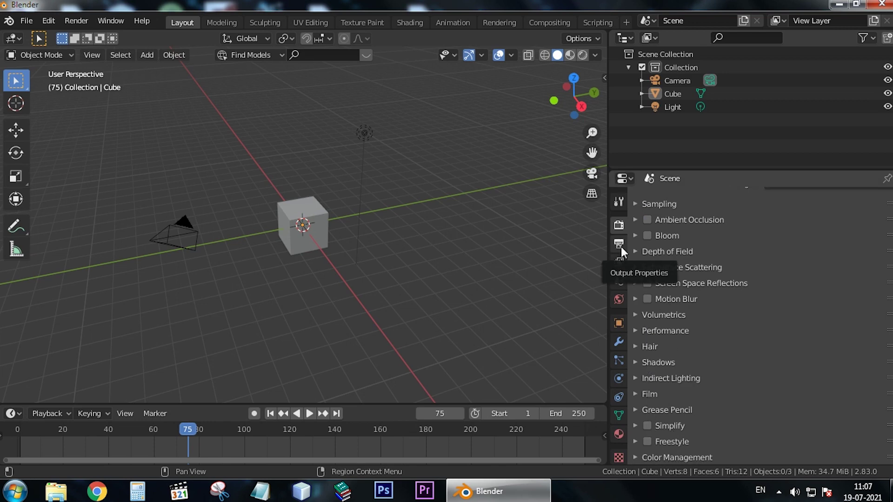
# Show the output settings, nudge the Aspect X value, and scroll down to File Format.
pyautogui.click(621, 247)
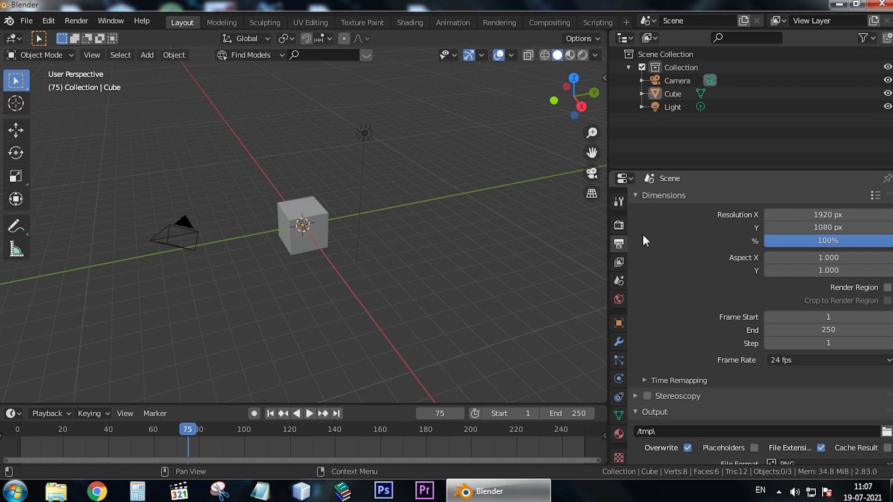
pyautogui.click(620, 226)
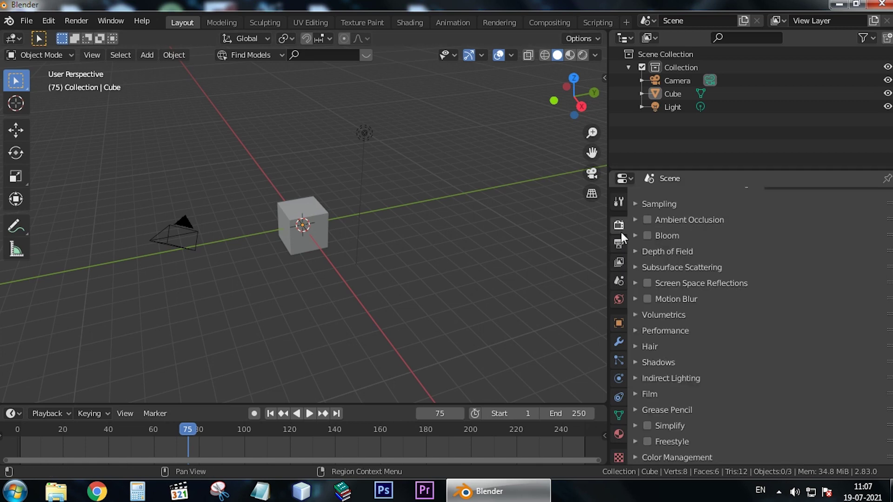
pyautogui.click(620, 242)
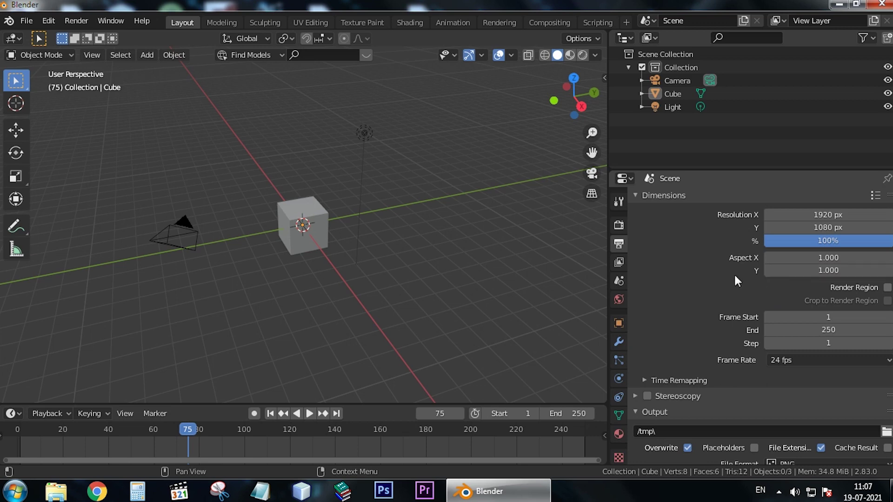
pyautogui.moveTo(791, 257); pyautogui.dragTo(809, 257)
pyautogui.scroll(-3, 753, 307)
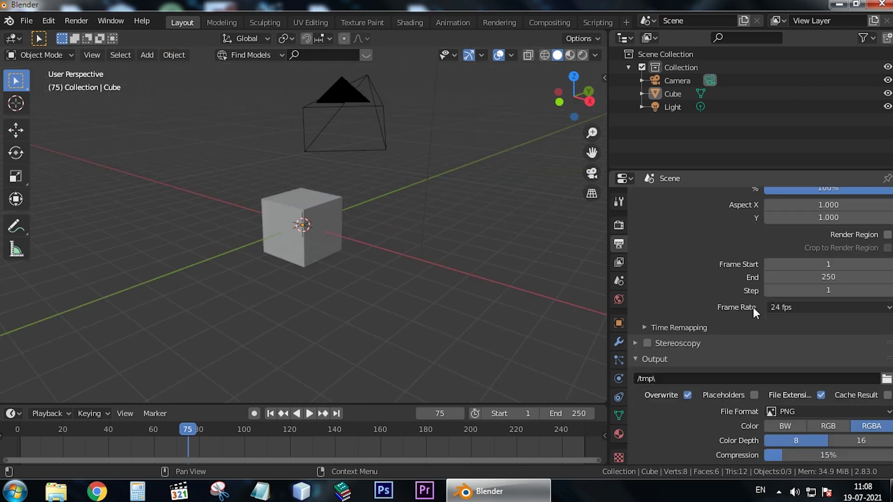
pyautogui.scroll(-2, 753, 308)
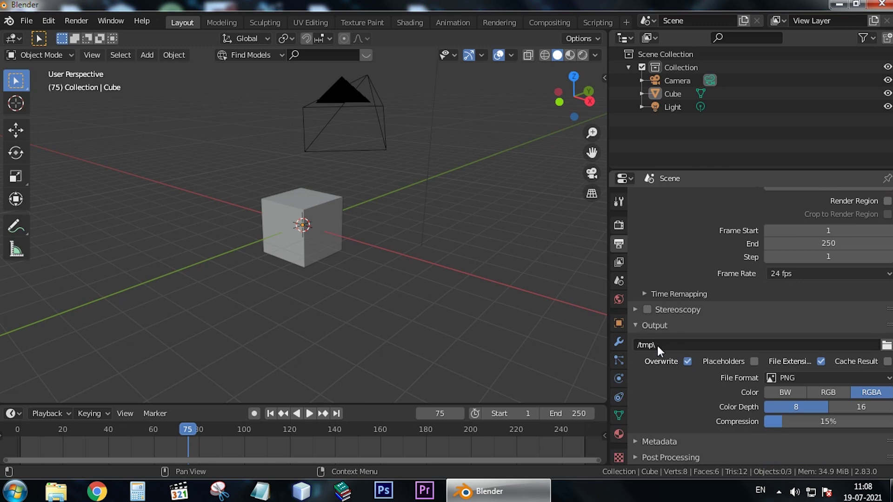
# Set File Format to FFmpeg video, then back to PNG, and collapse the Output panel.
pyautogui.click(768, 379)
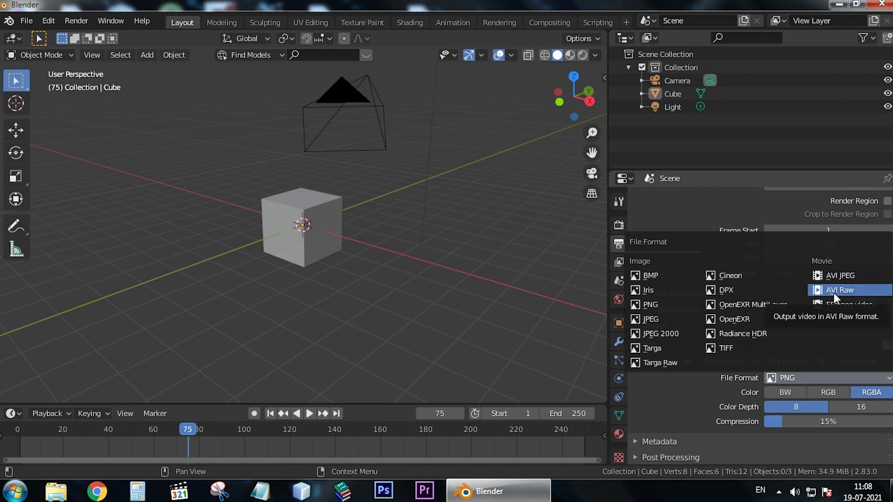
pyautogui.click(832, 305)
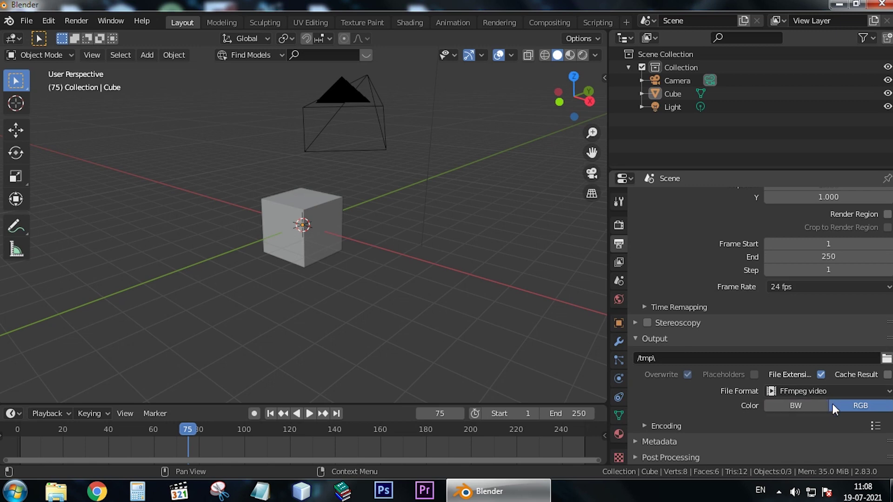
pyautogui.click(800, 390)
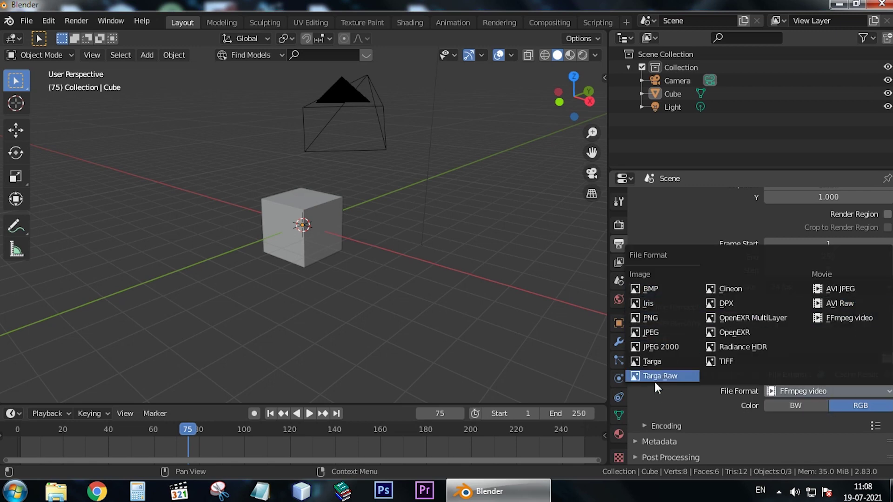
pyautogui.click(651, 321)
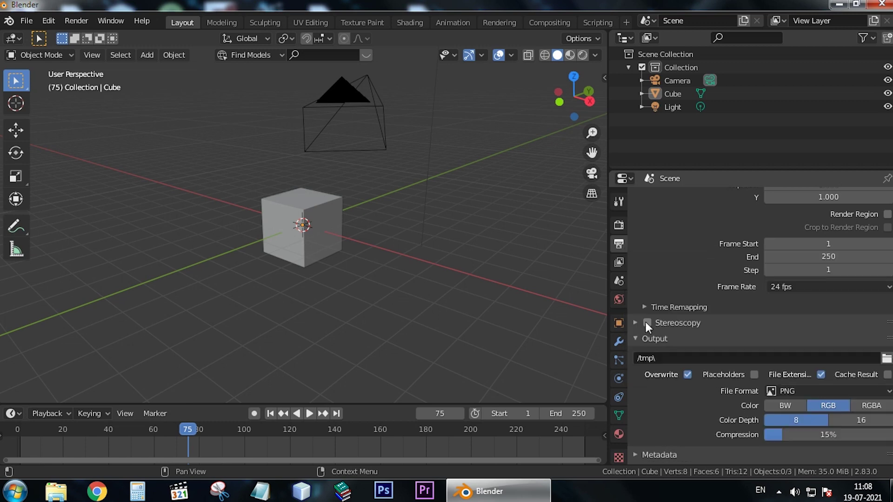
pyautogui.click(645, 335)
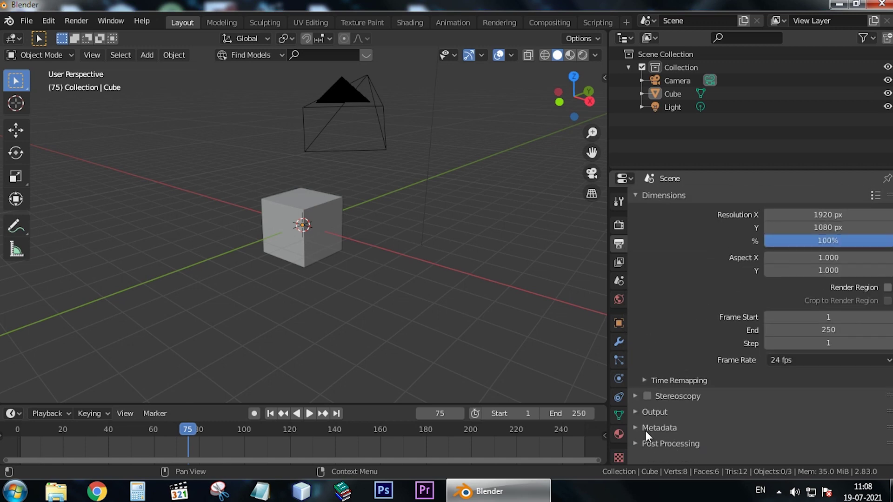
# Expand and collapse Metadata, then view the View Layer and Scene properties.
pyautogui.click(645, 435)
pyautogui.scroll(-4, 638, 433)
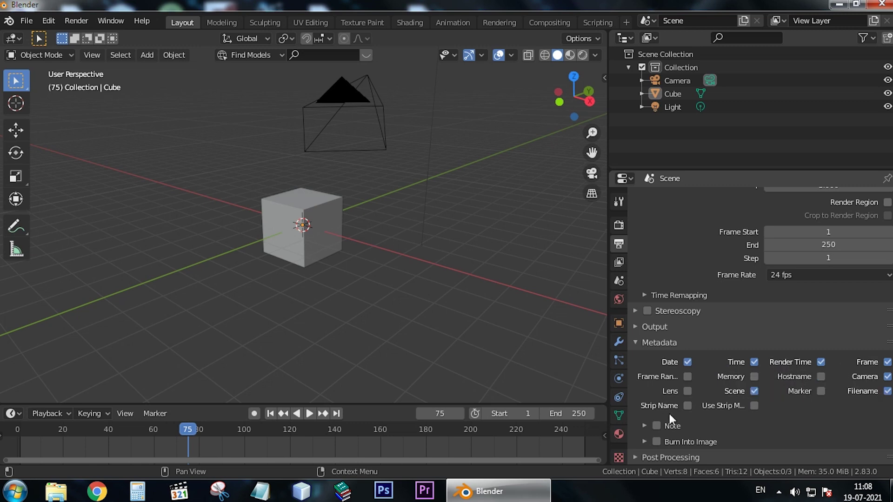
pyautogui.click(661, 345)
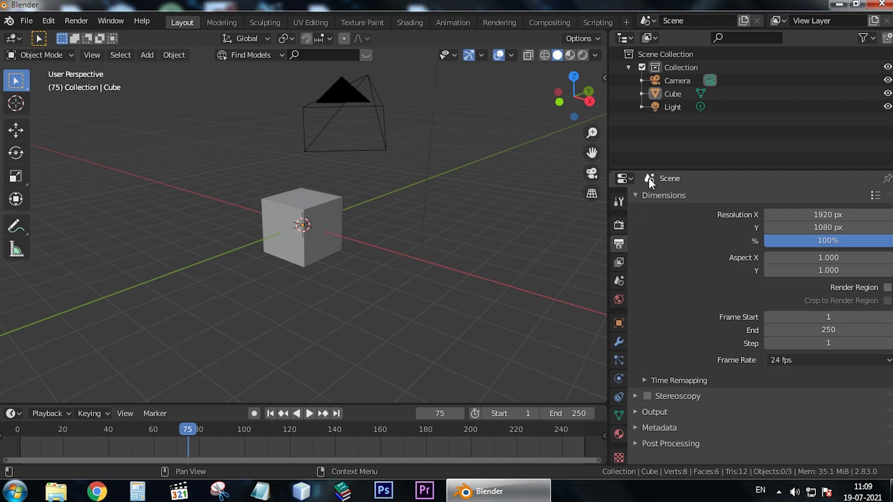
pyautogui.click(619, 263)
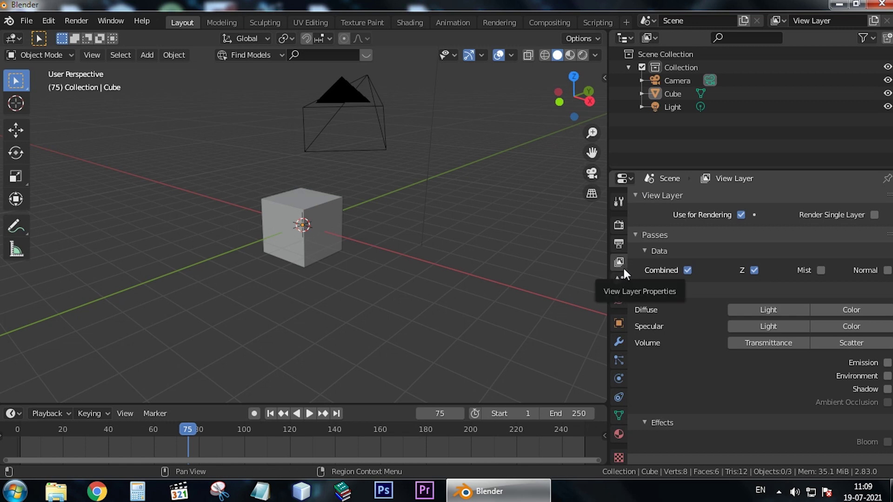
pyautogui.click(619, 280)
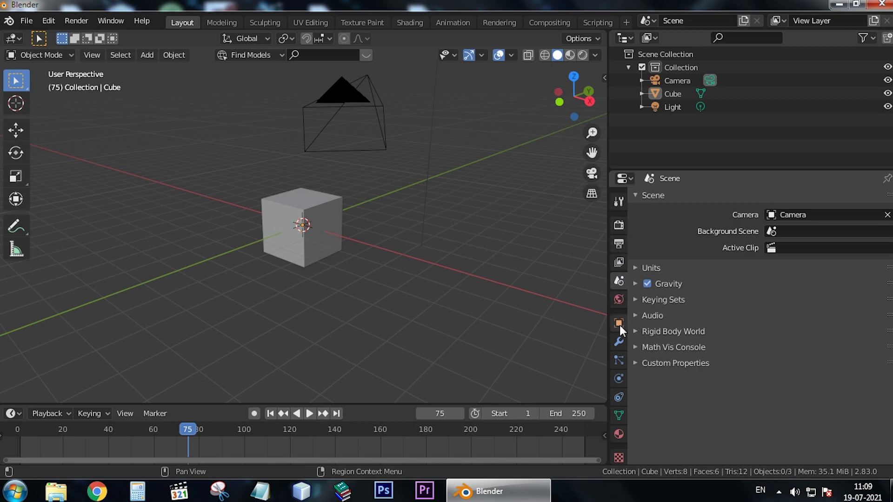
# Select the cube, add a new Image or Movie texture, then show its Principled BSDF material.
pyautogui.click(619, 459)
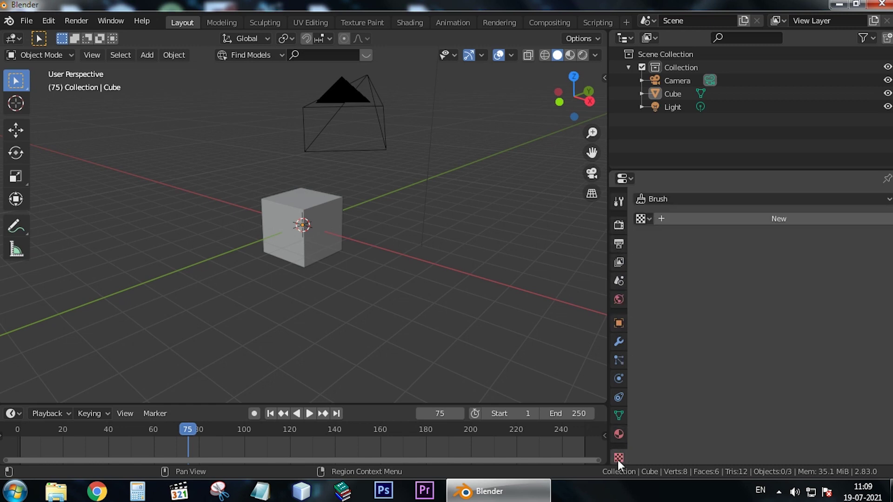
pyautogui.rightClick(295, 208)
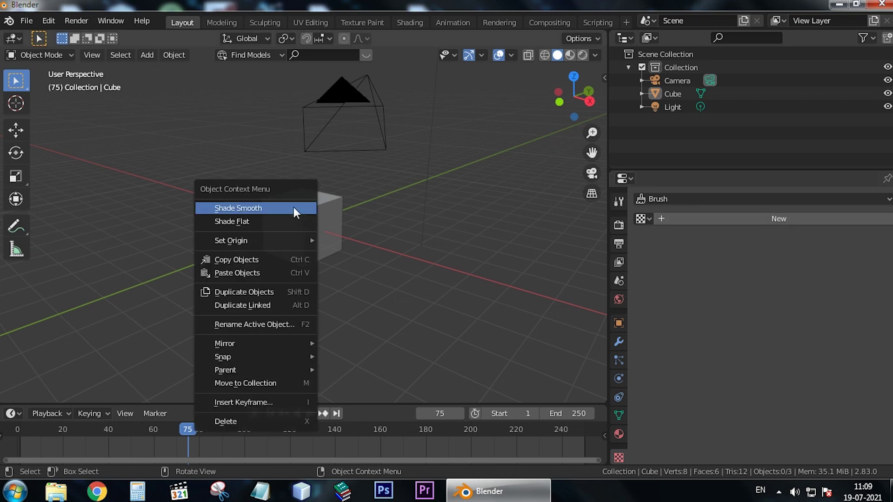
pyautogui.click(331, 204)
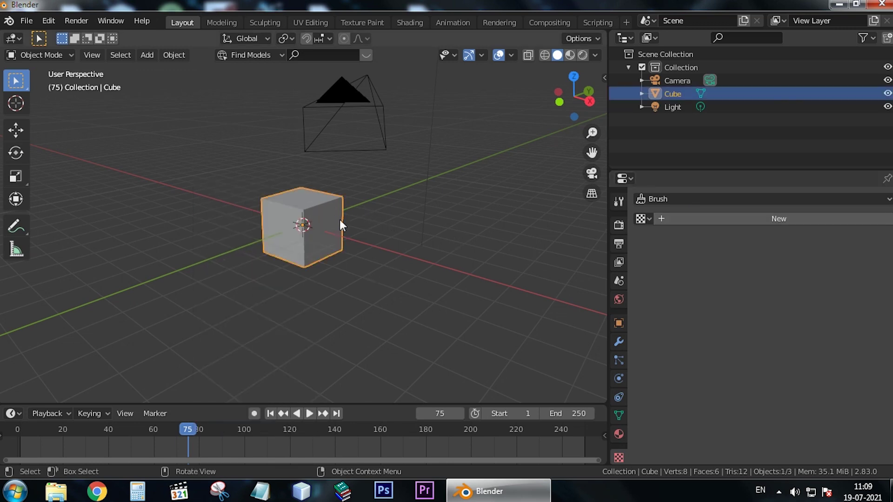
pyautogui.click(679, 219)
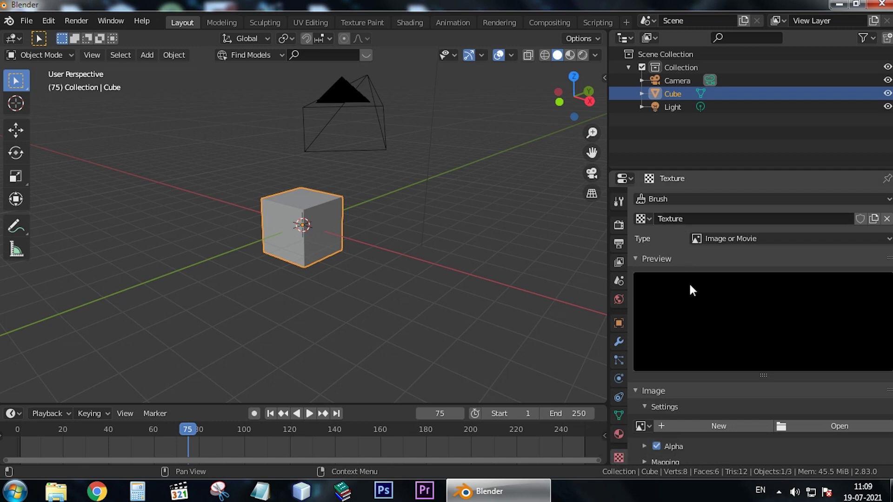
pyautogui.scroll(-3, 722, 306)
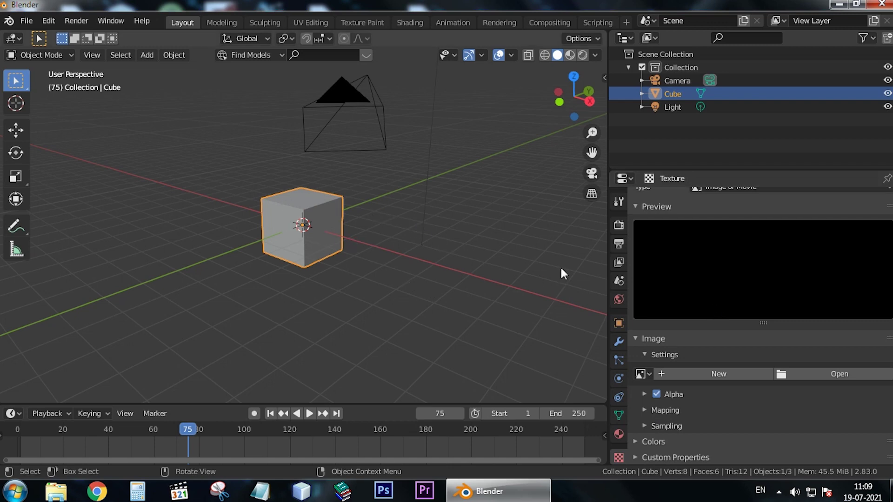
pyautogui.click(619, 434)
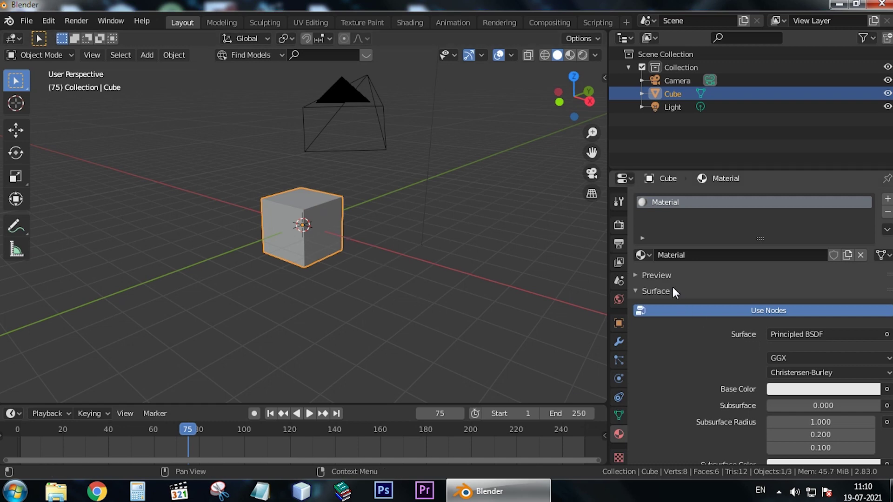
# Pick a new base colour for the cube's material and view its mesh data.
pyautogui.click(811, 393)
pyautogui.click(778, 241)
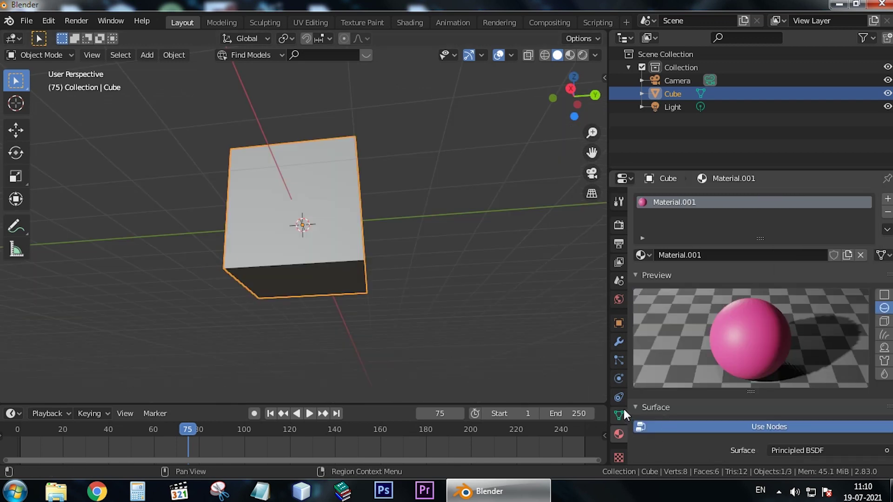
pyautogui.click(618, 414)
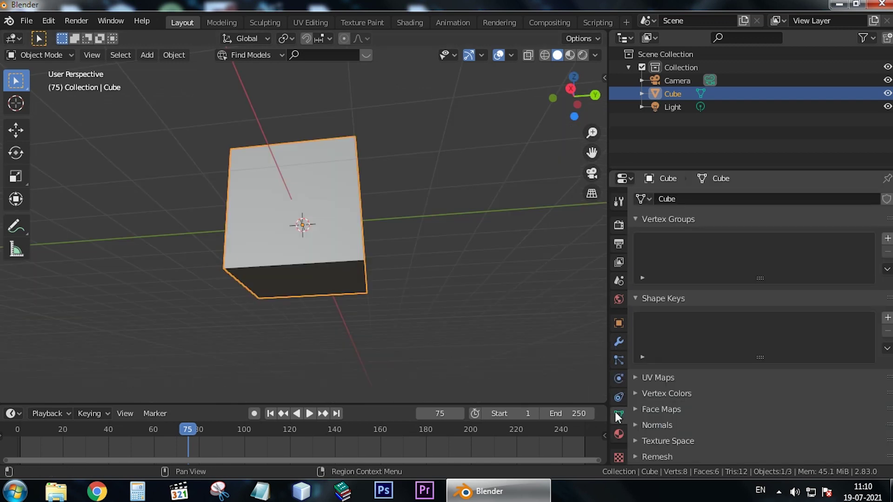
# Browse the Add Object Constraint list without adding one, then show the Physics options.
pyautogui.click(617, 398)
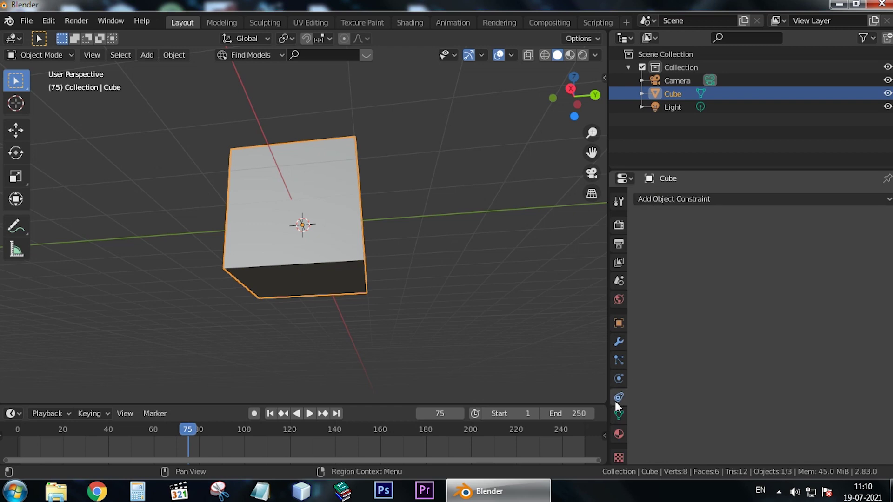
pyautogui.click(669, 200)
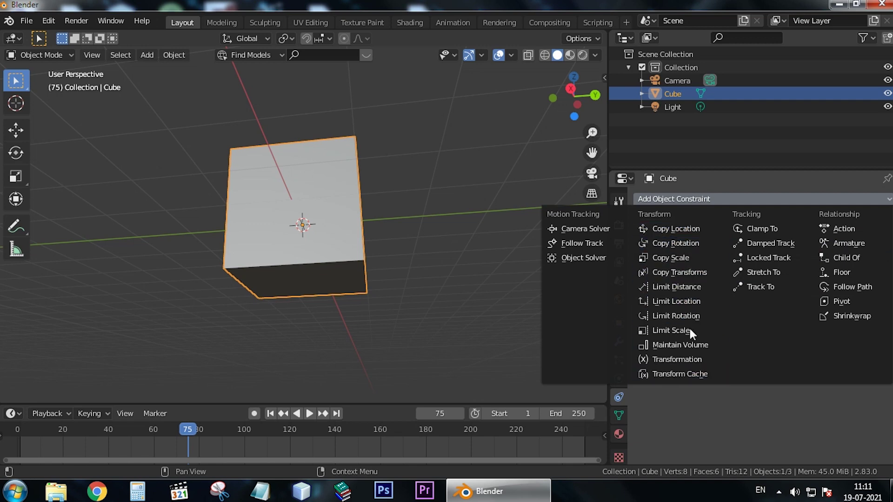
pyautogui.click(688, 199)
pyautogui.click(686, 199)
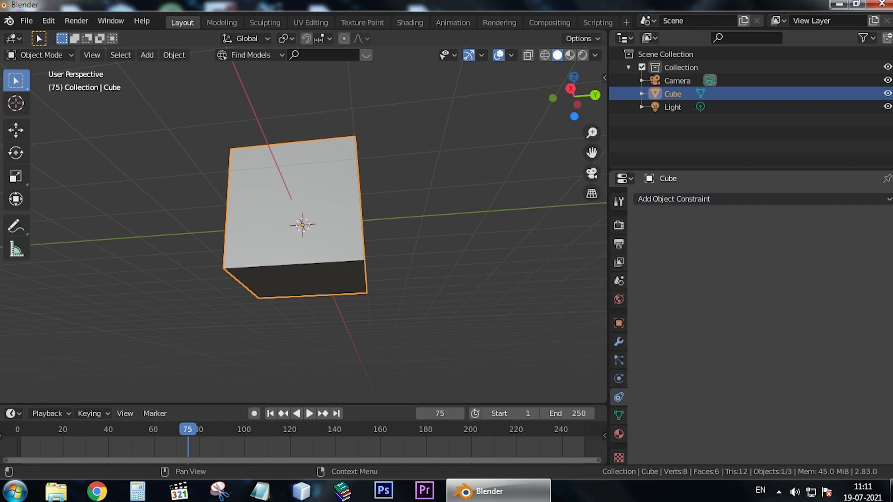
pyautogui.click(621, 383)
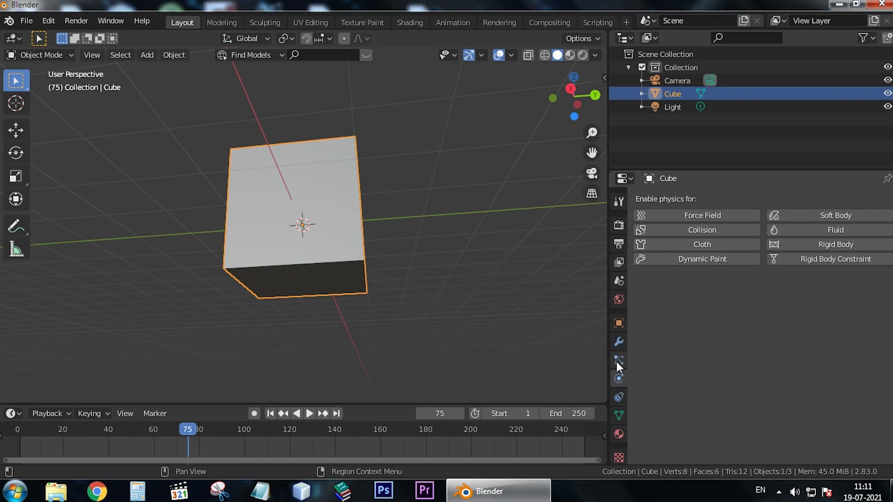
# Browse the Add Modifier list without adding one, then show the cube's Object transform settings.
pyautogui.click(618, 341)
pyautogui.click(729, 200)
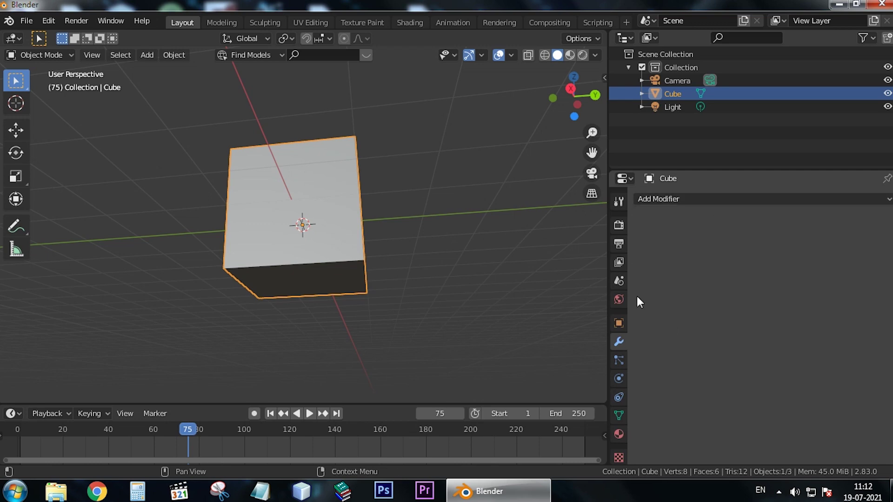
pyautogui.click(653, 197)
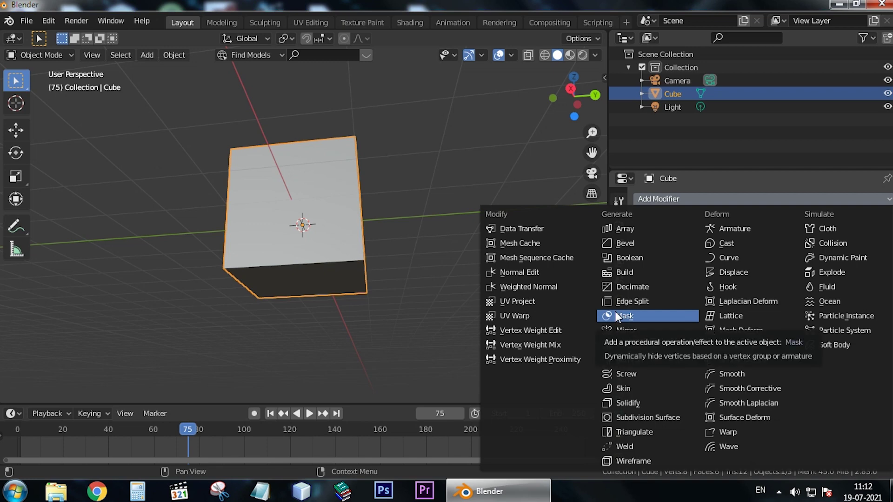
pyautogui.click(619, 324)
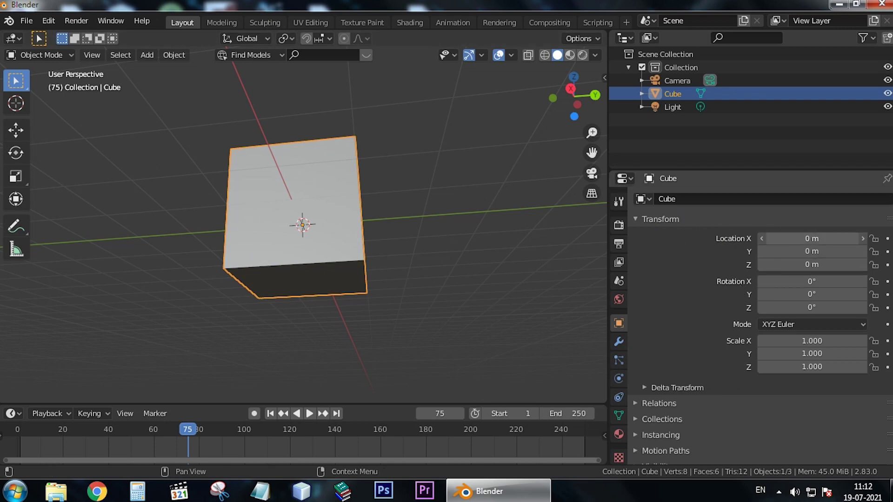
# Move the cube to X -2.34 m and Y 0.09 m, tilting it -10.2° on X.
pyautogui.moveTo(778, 239)
pyautogui.mouseDown()
pyautogui.moveTo(809, 238)
pyautogui.moveTo(744, 238)
pyautogui.mouseUp()
pyautogui.moveTo(812, 238); pyautogui.dragTo(786, 238)
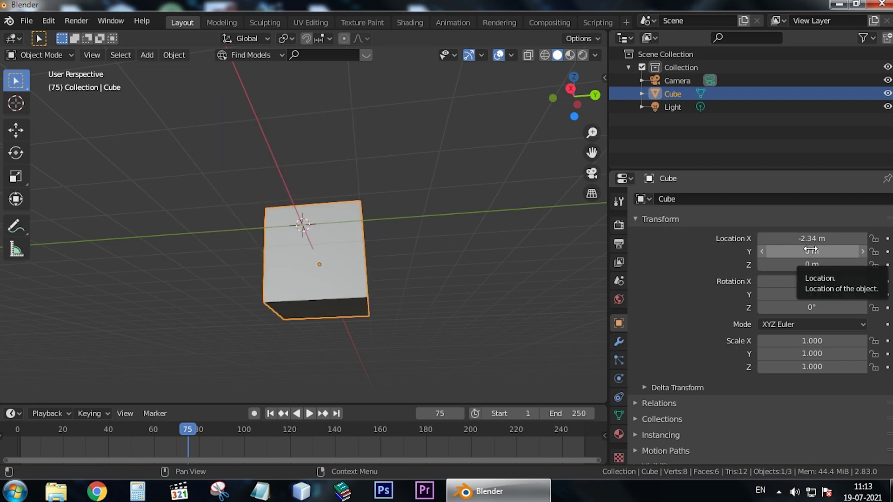
pyautogui.moveTo(810, 250); pyautogui.dragTo(763, 245)
pyautogui.scroll(-2, 792, 251)
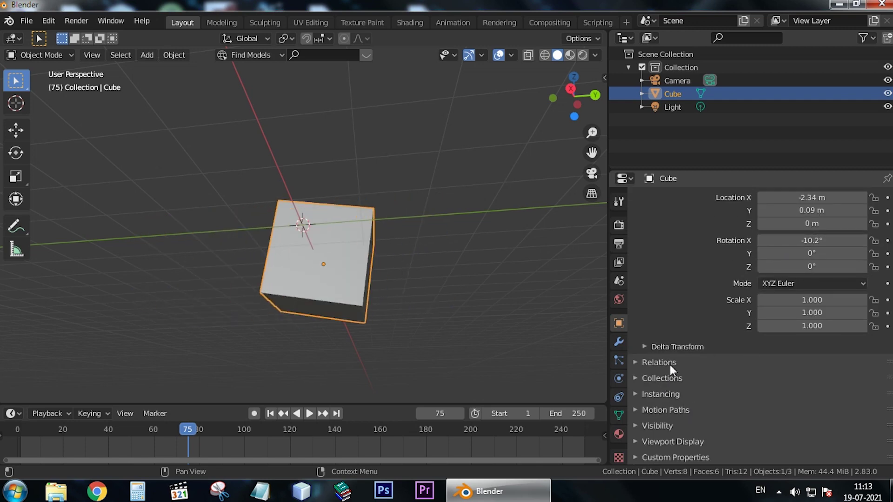
# Expand the cube's Collections panel, showing Collection with 0 m offset, then orbit the view.
pyautogui.click(648, 381)
pyautogui.scroll(-3, 658, 375)
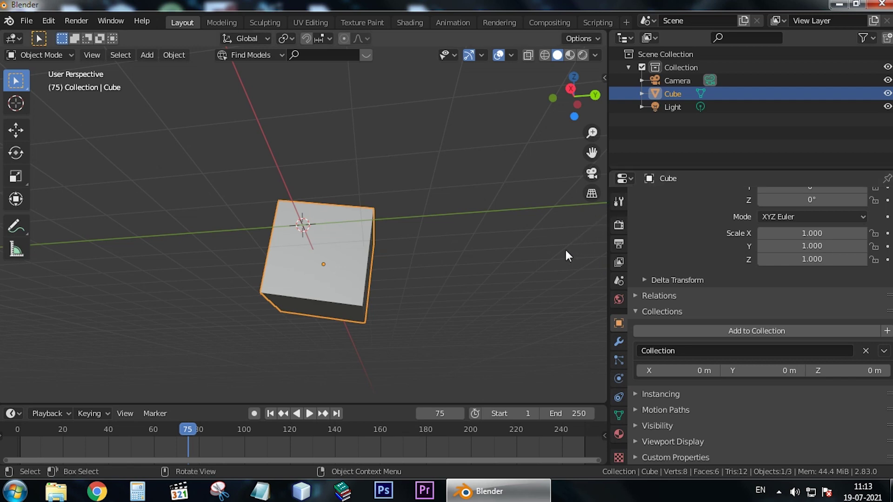
pyautogui.moveTo(284, 278)
pyautogui.mouseDown(button='middle')
pyautogui.moveTo(260, 267)
pyautogui.moveTo(426, 304)
pyautogui.moveTo(455, 281)
pyautogui.mouseUp(button='middle')
pyautogui.scroll(-3, 456, 283)
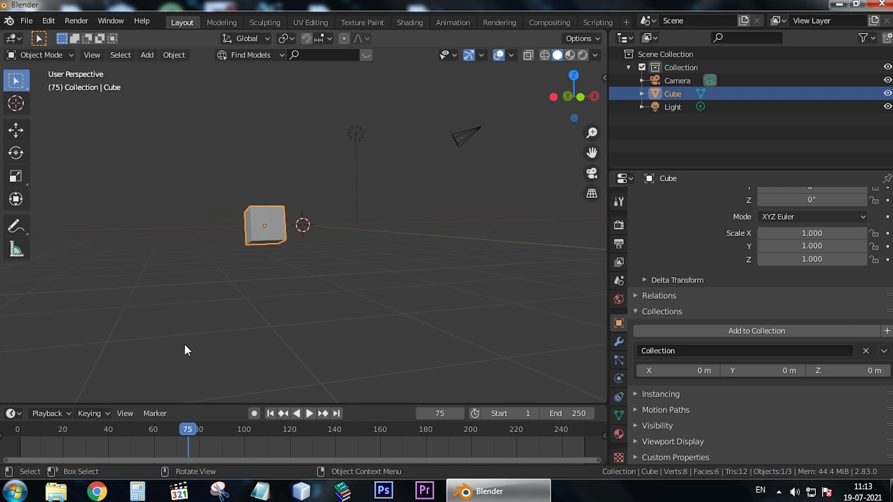
pyautogui.moveTo(167, 346); pyautogui.dragTo(387, 135, button='middle')
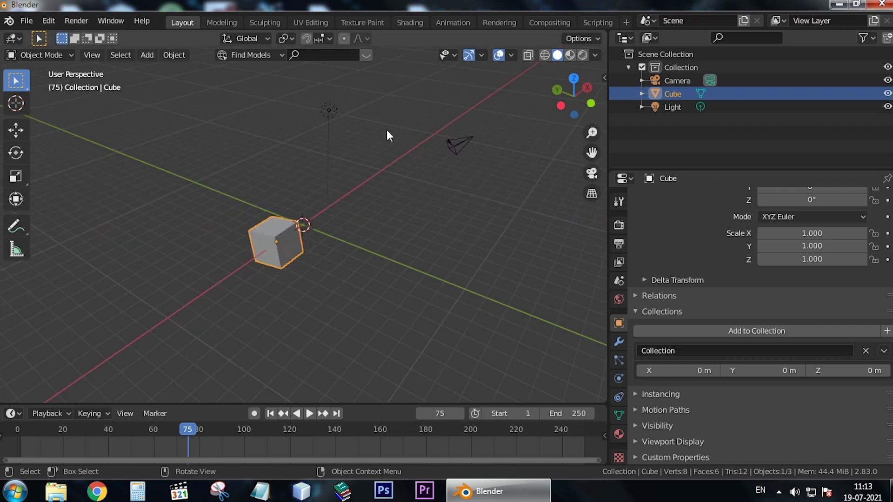